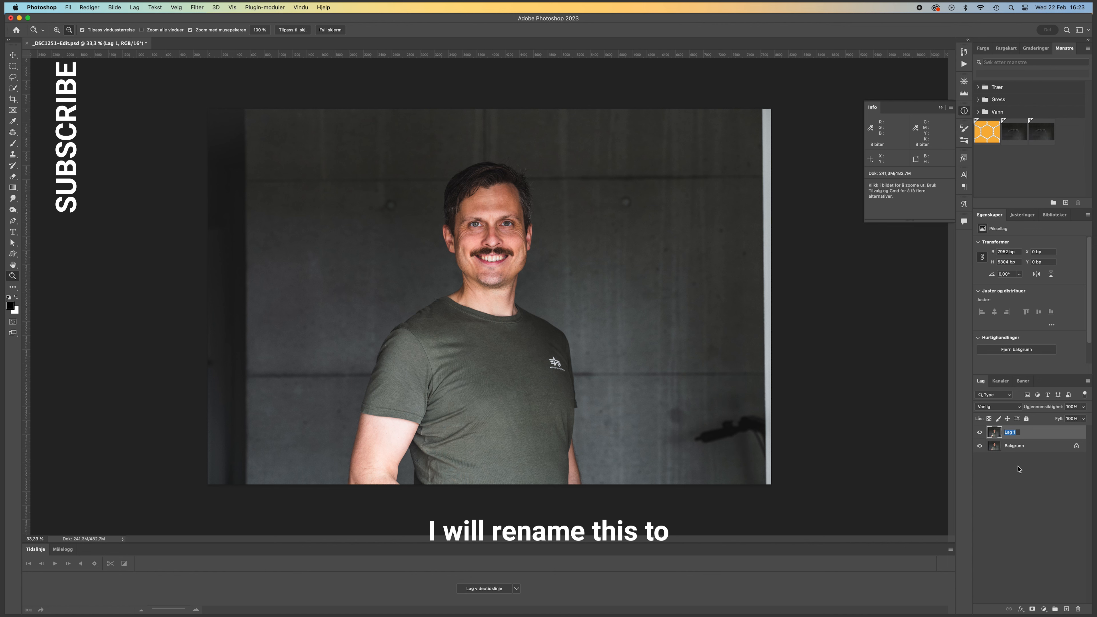
- Rename the duplicated layer as "Dust and scratches" and select it
{"action": "type", "text": "Dust and s"}
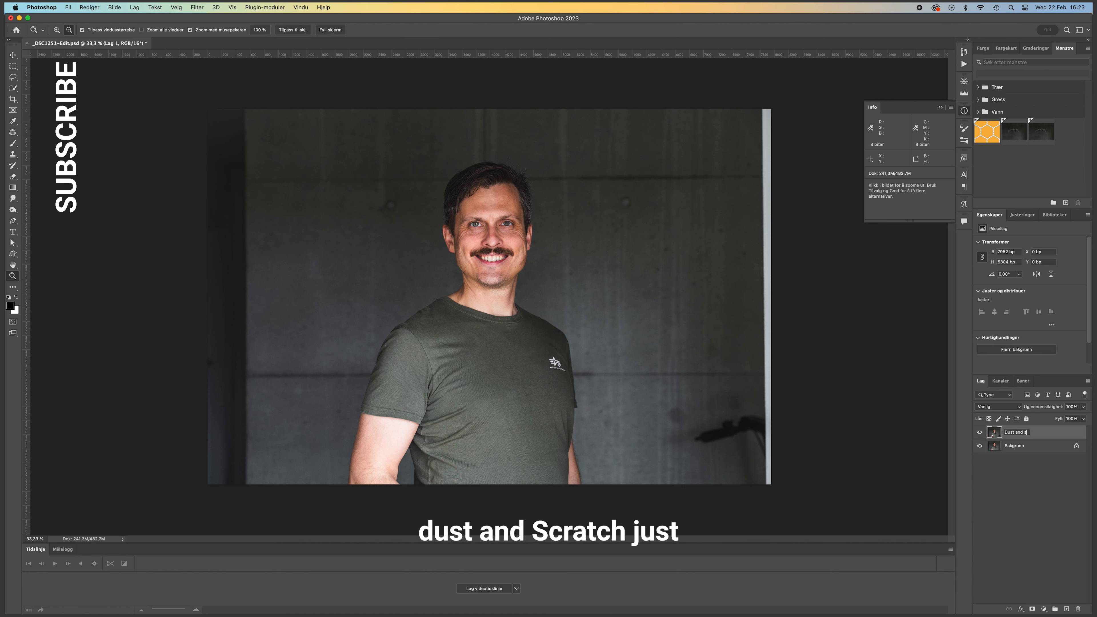
{"action": "type", "text": "cratches"}
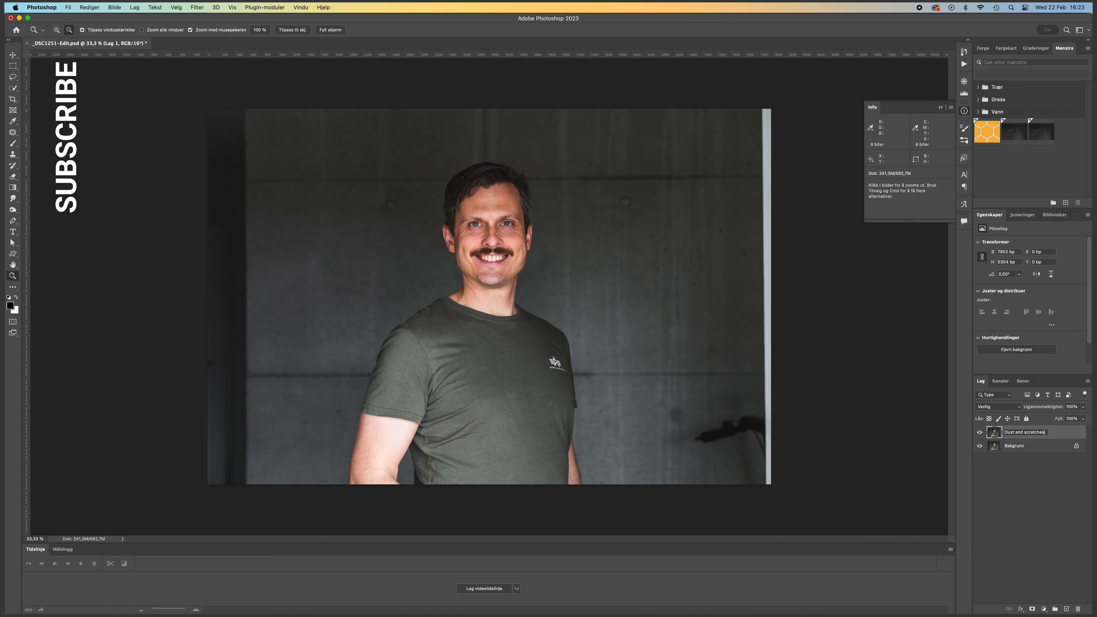
{"action": "key", "text": "Return"}
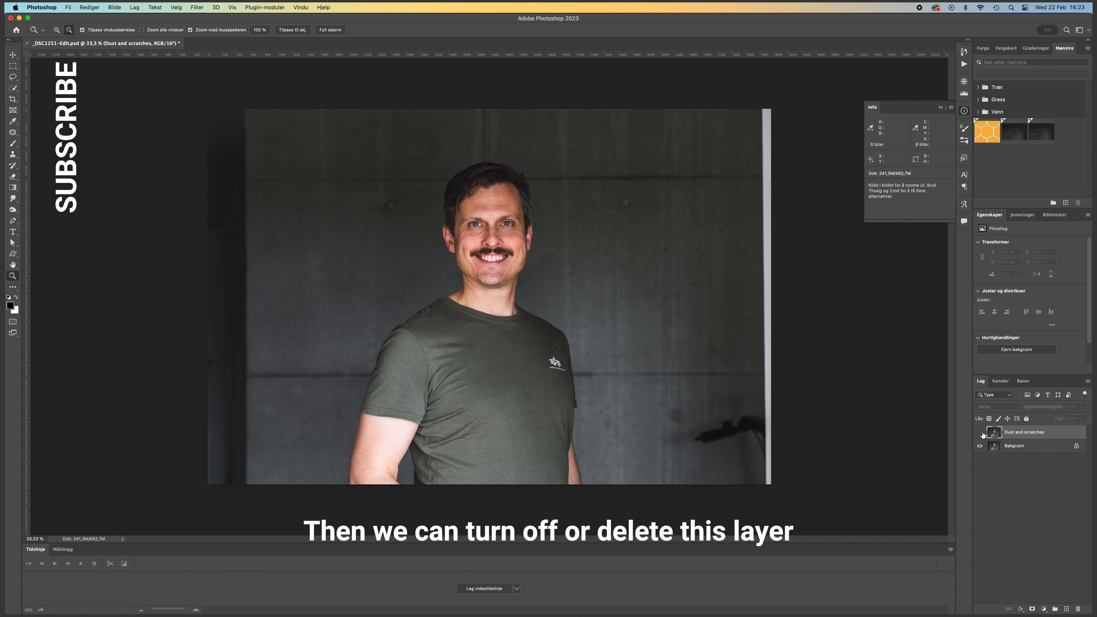
{"action": "left_click", "coordinate": [1013, 446]}
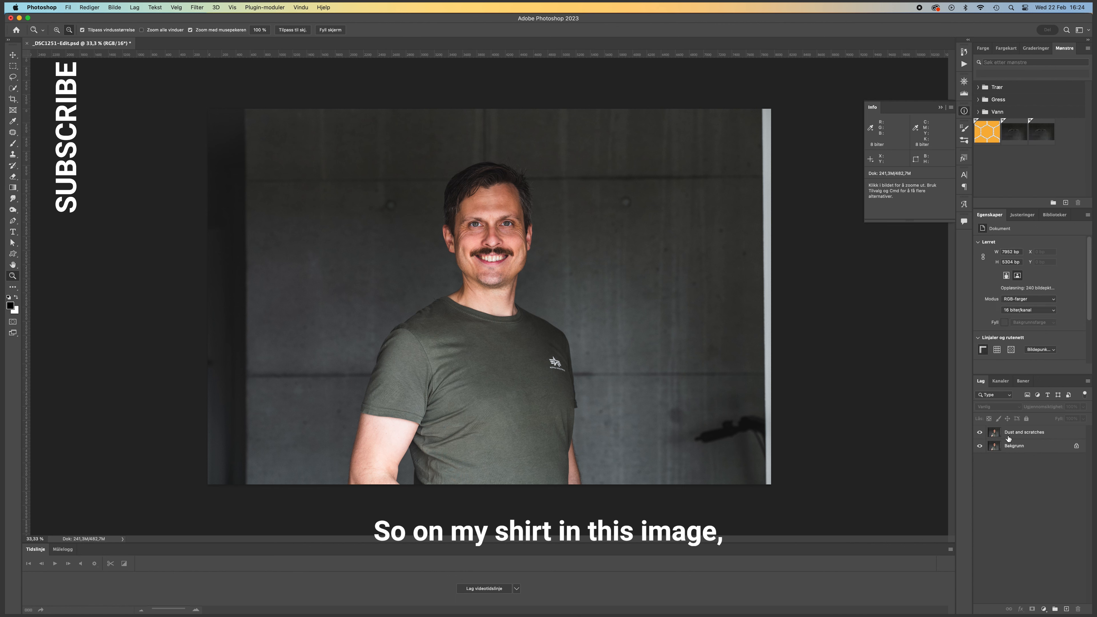
{"action": "left_click", "coordinate": [1015, 432]}
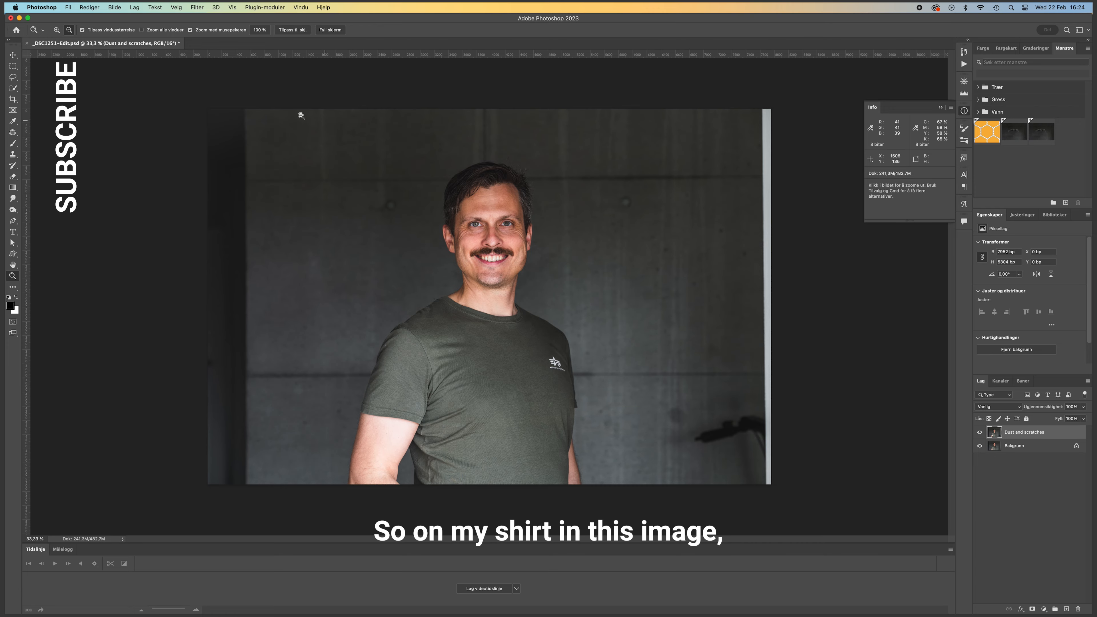
- Examine the shirt up close for dust particles around the logo, collar, sleeve and lower hem
{"action": "left_click_drag", "start_coordinate": [522, 382], "coordinate": [541, 343]}
{"action": "left_click_drag", "start_coordinate": [625, 457], "coordinate": [604, 383]}
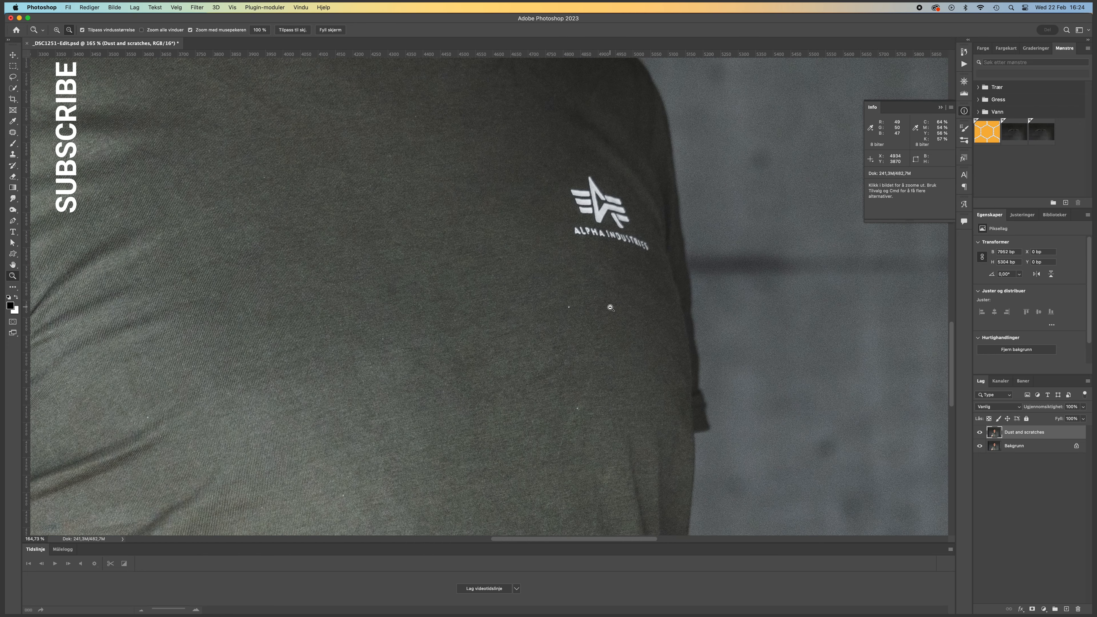
{"action": "left_click", "coordinate": [584, 307]}
{"action": "left_click_drag", "start_coordinate": [597, 308], "coordinate": [611, 306]}
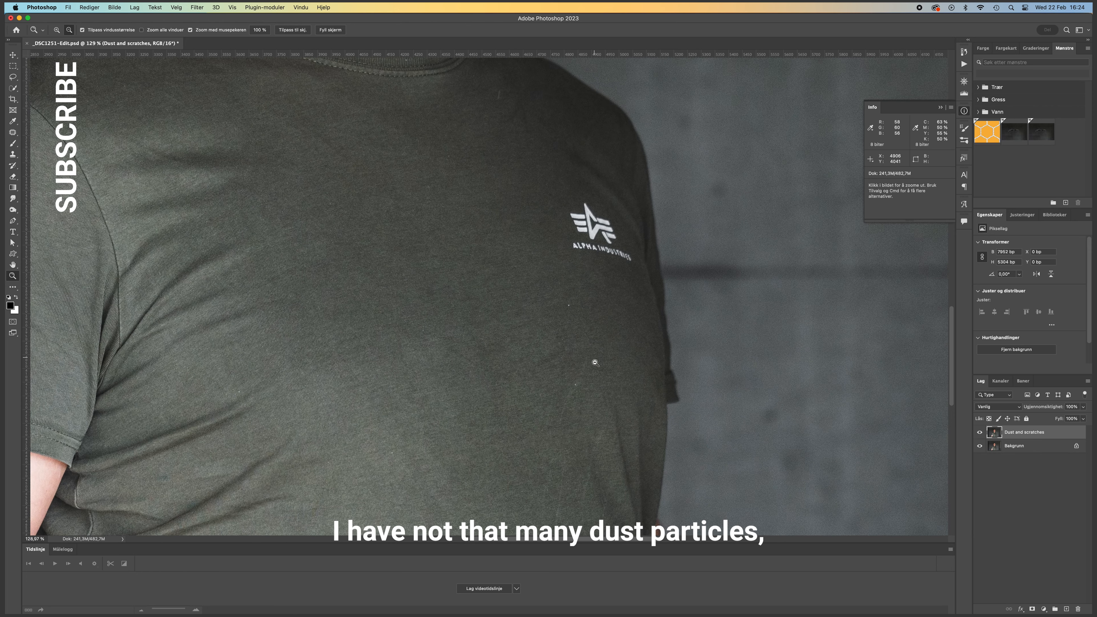
{"action": "left_click", "coordinate": [593, 385], "text": "alt"}
{"action": "left_click_drag", "start_coordinate": [539, 158], "coordinate": [562, 155]}
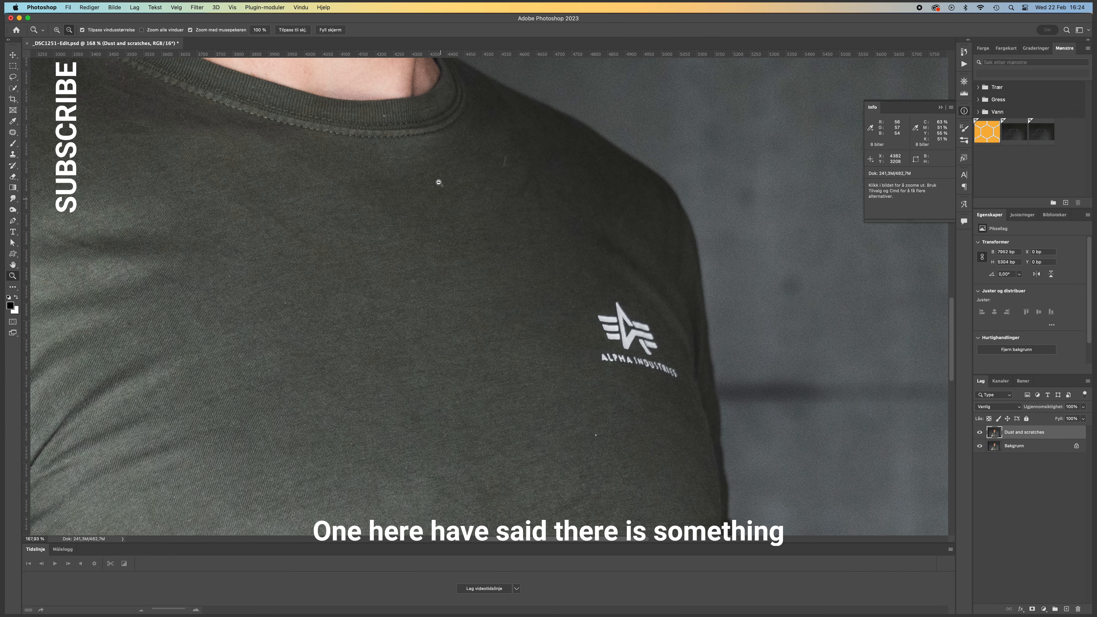
{"action": "scroll", "coordinate": [367, 196], "scroll_direction": "left", "scroll_amount": 10}
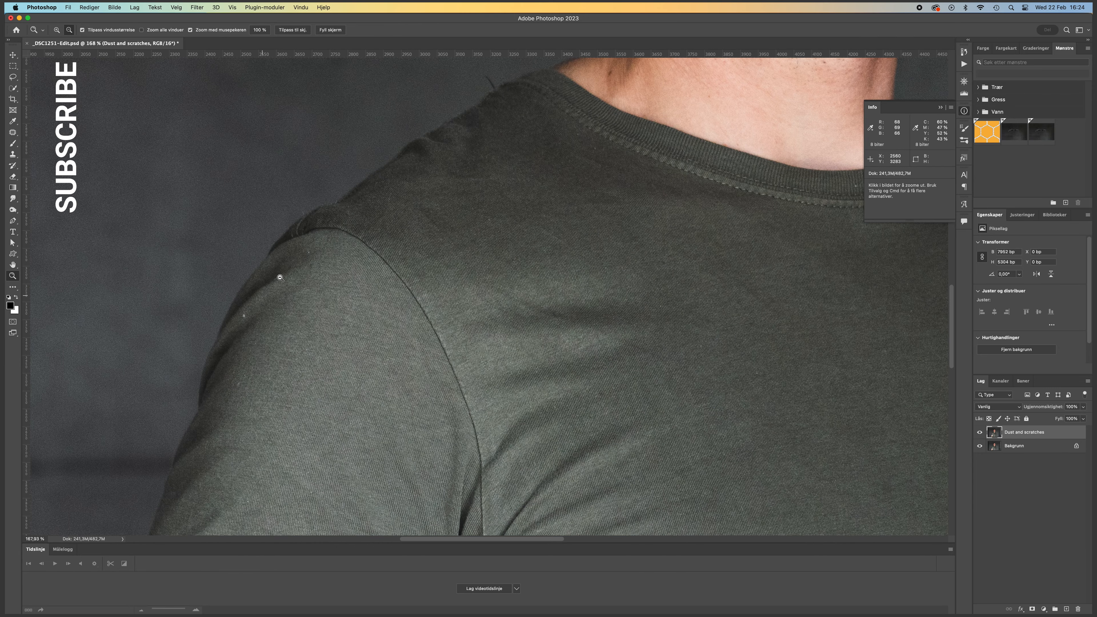
{"action": "left_click_drag", "start_coordinate": [441, 282], "coordinate": [367, 283]}
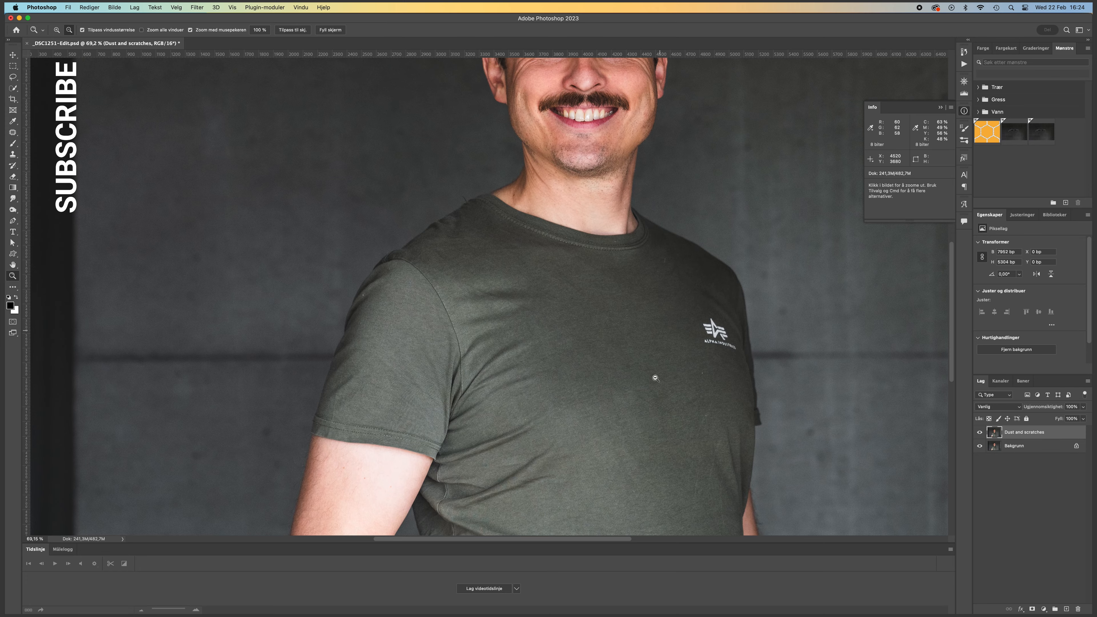
{"action": "left_click_drag", "start_coordinate": [662, 369], "coordinate": [590, 155]}
{"action": "left_click_drag", "start_coordinate": [568, 326], "coordinate": [605, 311]}
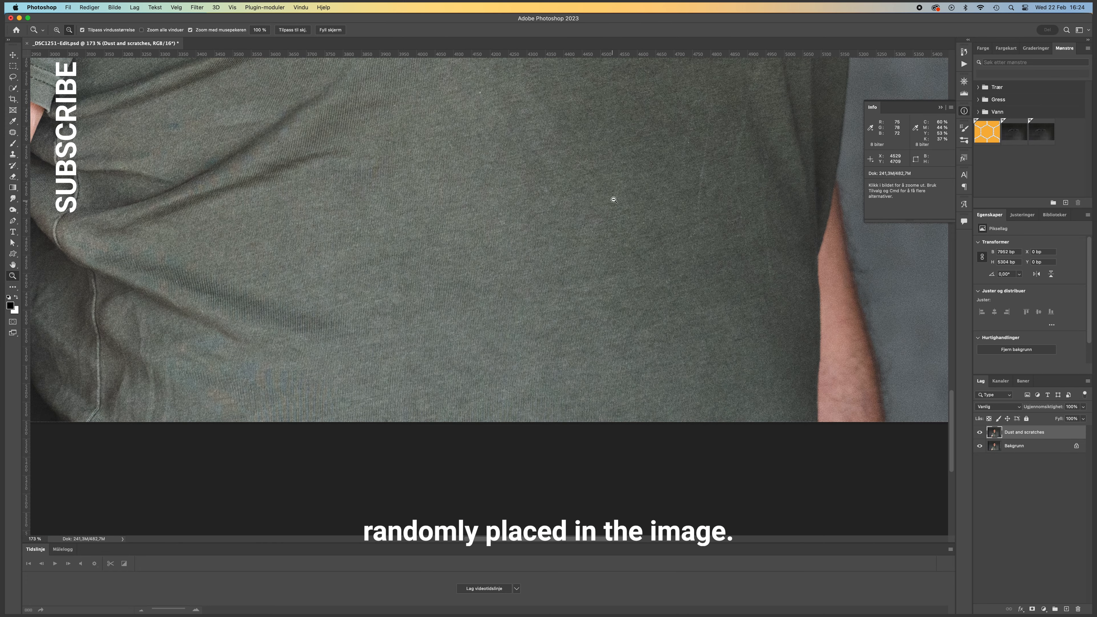
{"action": "left_click_drag", "start_coordinate": [615, 207], "coordinate": [581, 212]}
{"action": "left_click_drag", "start_coordinate": [553, 148], "coordinate": [475, 362]}
{"action": "left_click_drag", "start_coordinate": [506, 305], "coordinate": [539, 461]}
{"action": "left_click_drag", "start_coordinate": [509, 397], "coordinate": [543, 382]}
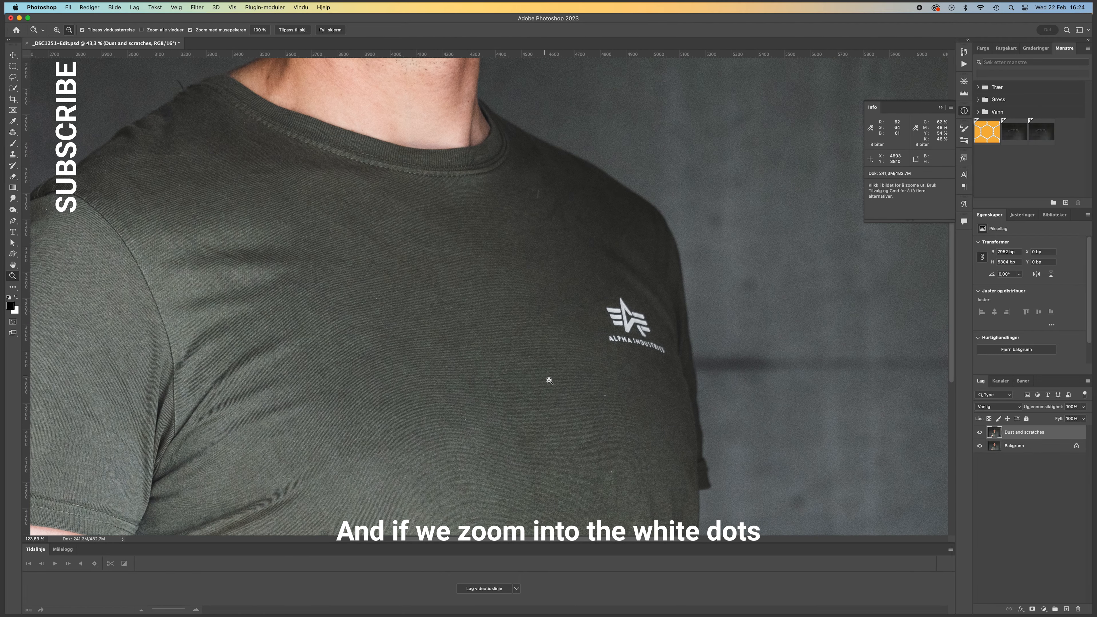
- Open the Dust & Scratches (Fjern støv og riper) noise filter on the layer, with the white dots below the shirt logo in view
{"action": "left_click_drag", "start_coordinate": [613, 397], "coordinate": [473, 289]}
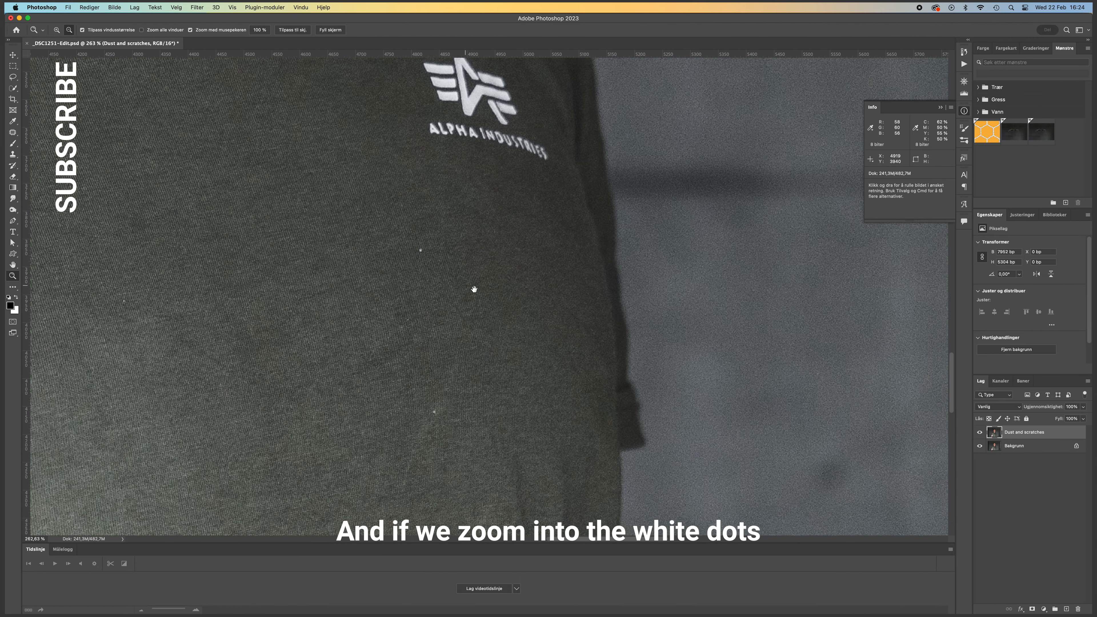
{"action": "left_click", "coordinate": [496, 295], "text": "alt"}
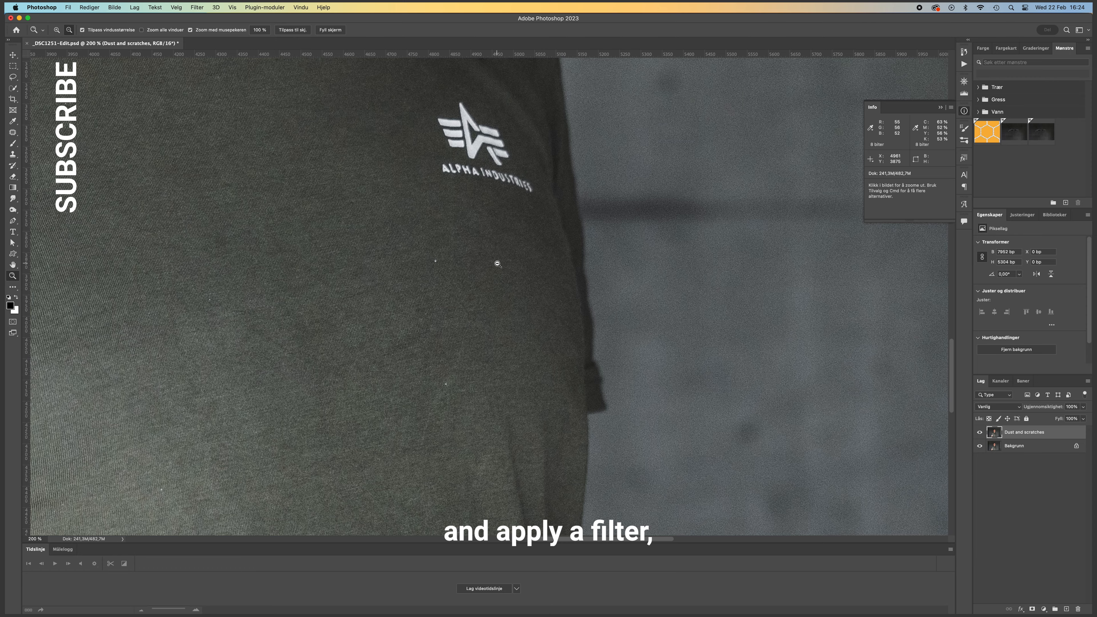
{"action": "left_click", "coordinate": [197, 7]}
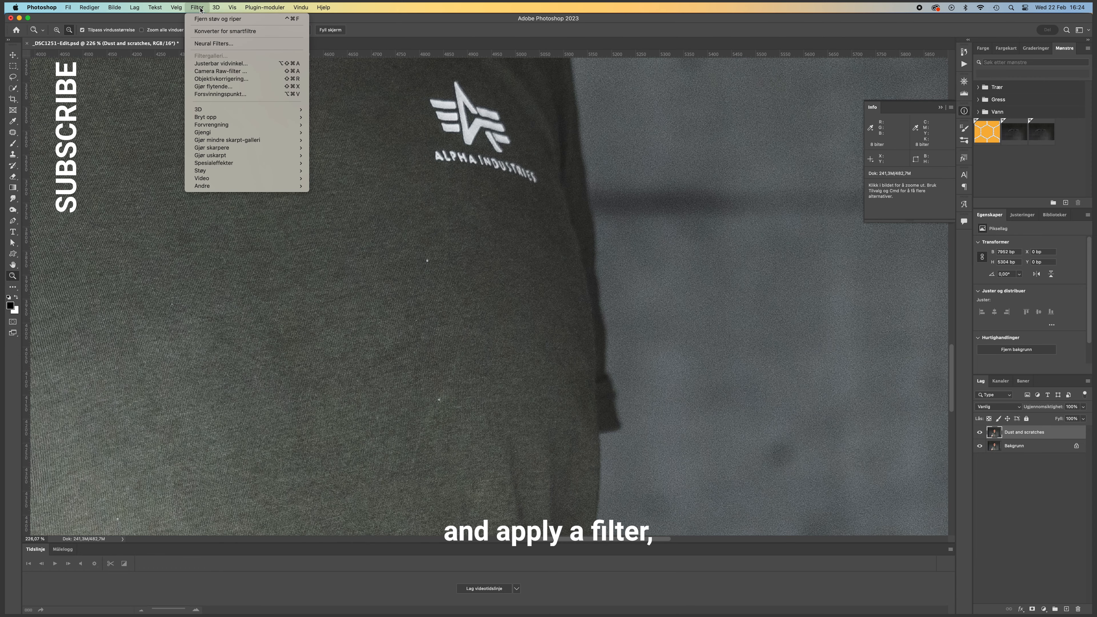
{"action": "mouse_move", "coordinate": [219, 173]}
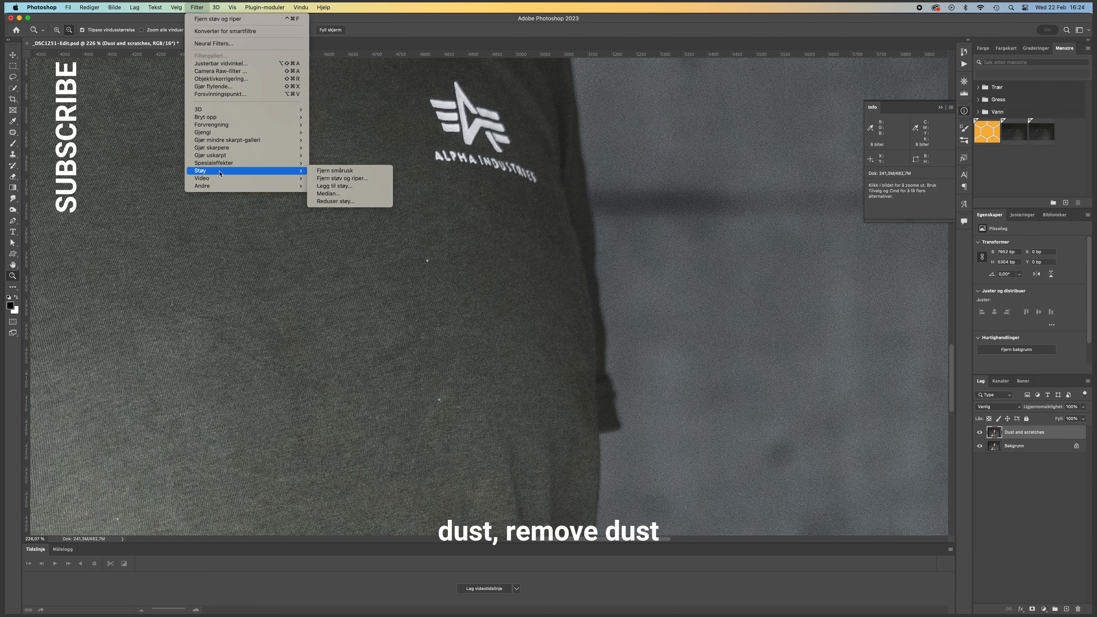
{"action": "left_click", "coordinate": [361, 182]}
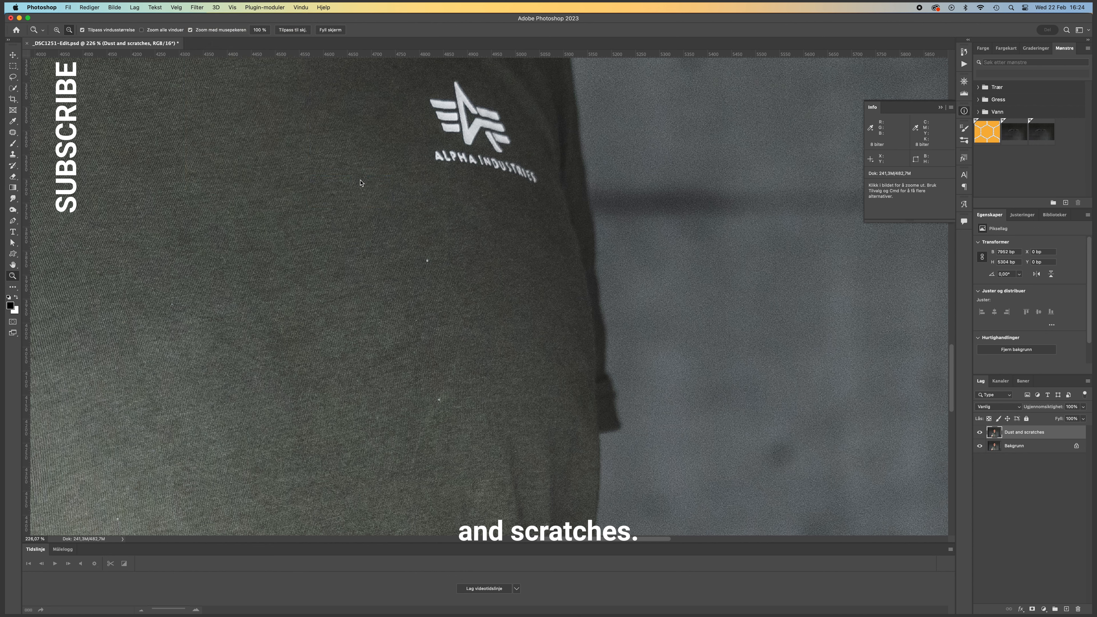
{"action": "left_click_drag", "start_coordinate": [357, 203], "coordinate": [614, 137]}
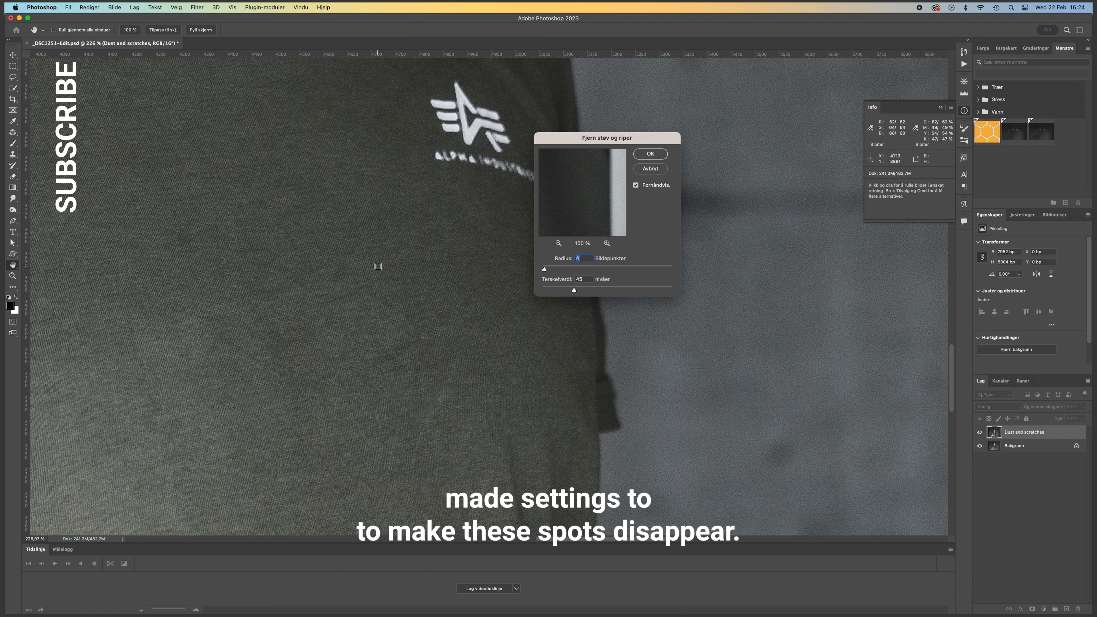
- Lower the filter's radius to 1 pixel and threshold to 0 levels, then set radius 4 and threshold 30
{"action": "left_click_drag", "start_coordinate": [544, 269], "coordinate": [517, 272]}
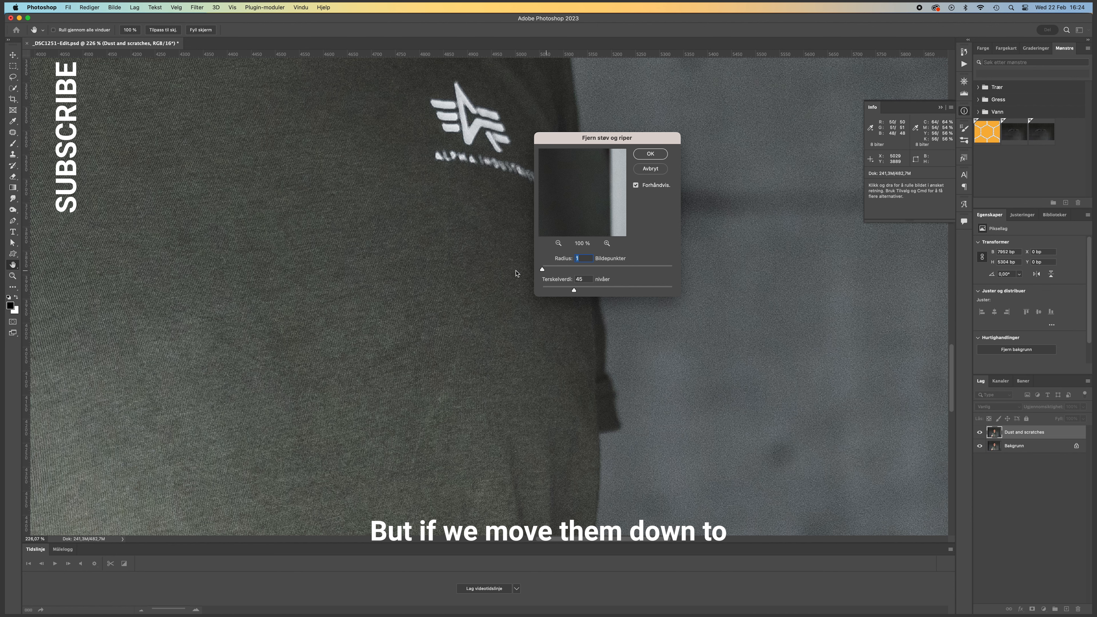
{"action": "left_click_drag", "start_coordinate": [575, 294], "coordinate": [467, 295]}
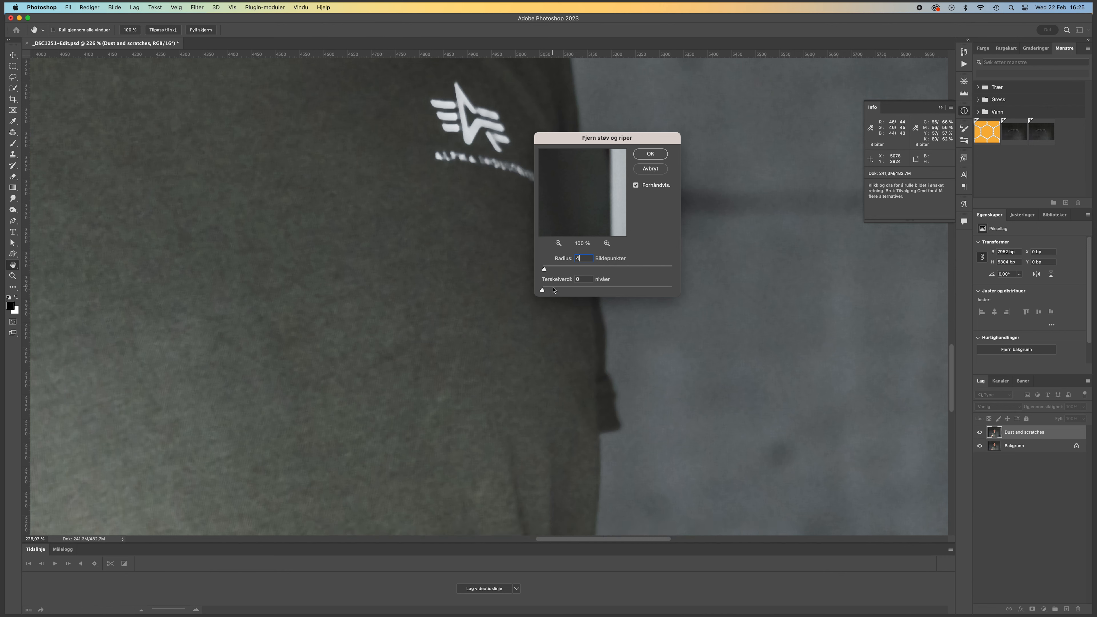
{"action": "left_click_drag", "start_coordinate": [555, 289], "coordinate": [564, 289]}
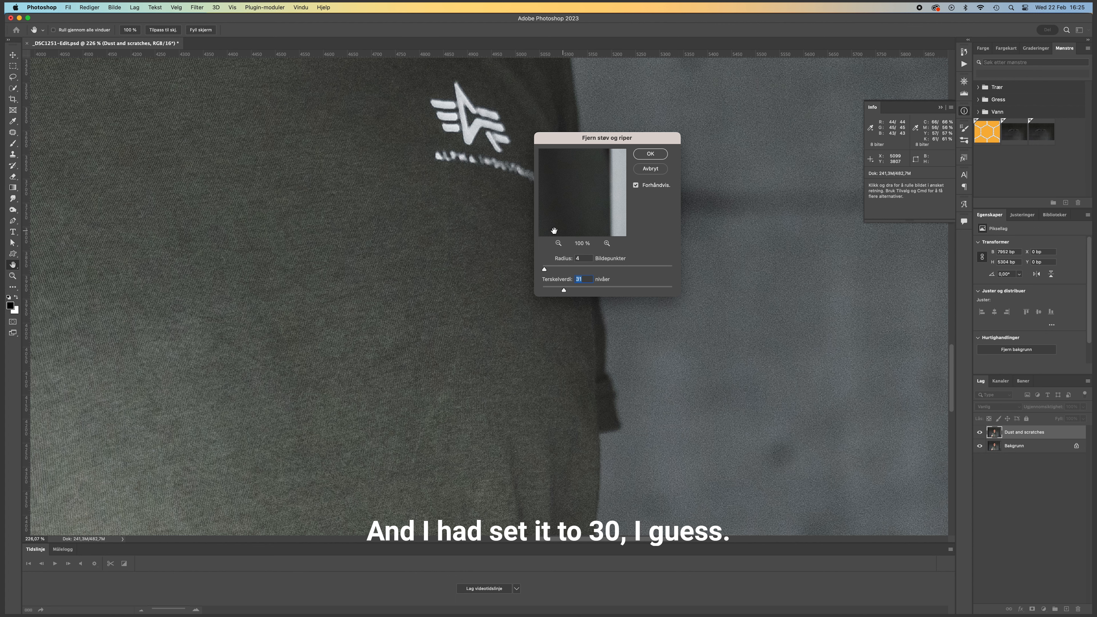
{"action": "type", "text": "0"}
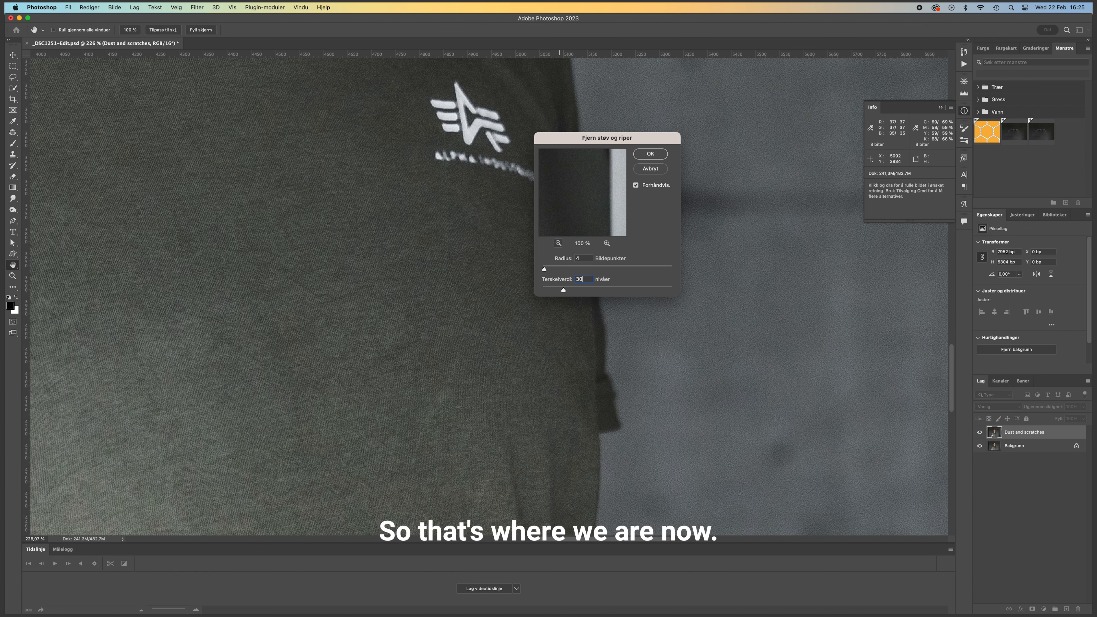
- Test the threshold at 255 levels, set it back to 30, and apply the Dust & Scratches filter
{"action": "left_click_drag", "start_coordinate": [563, 289], "coordinate": [689, 288]}
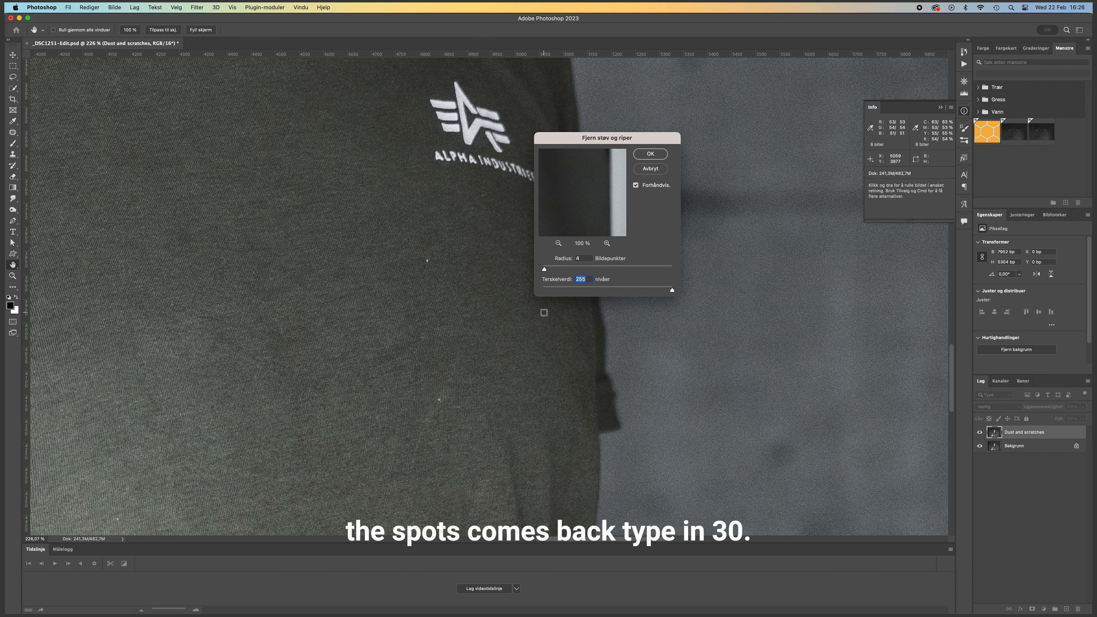
{"action": "type", "text": "30"}
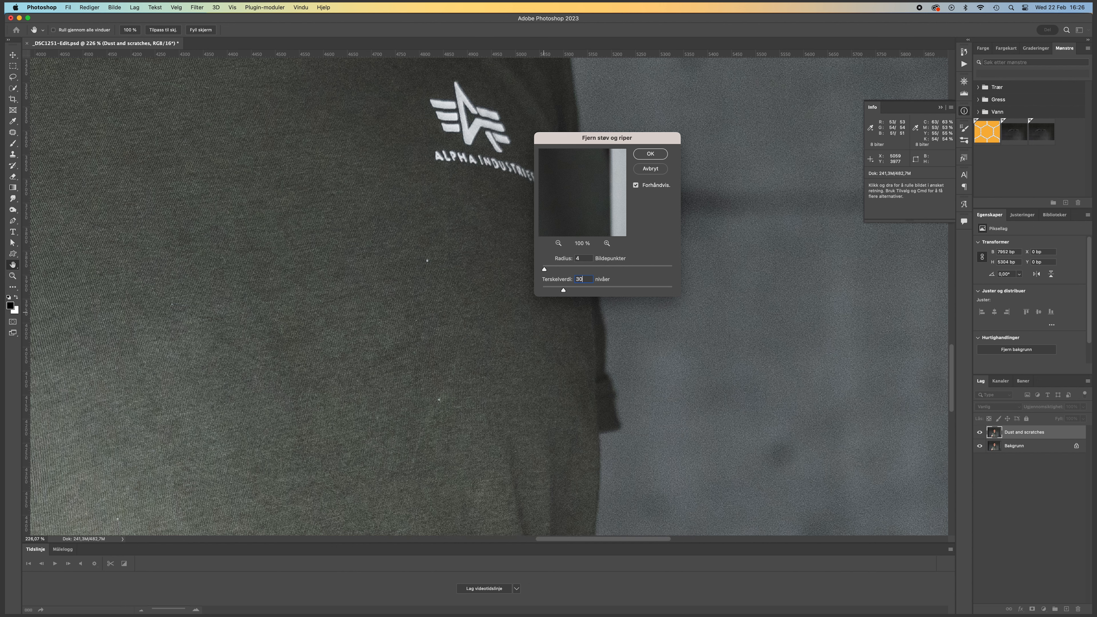
{"action": "key", "text": "Return"}
- Compare the facial detail with the Dust and scratches layer hidden and shown
{"action": "key", "text": "z"}
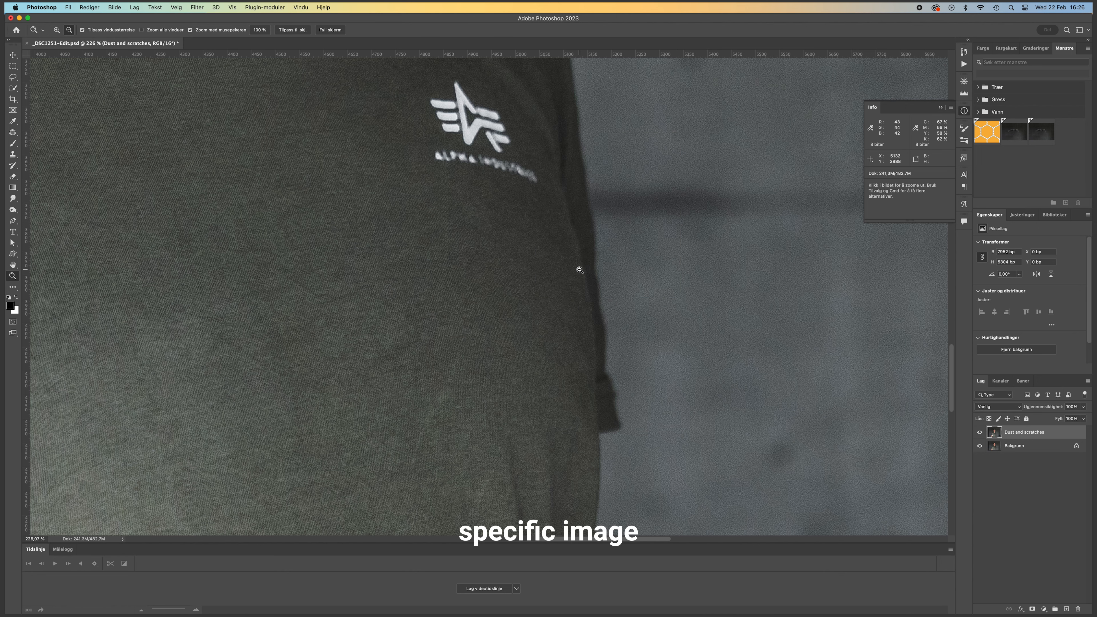
{"action": "left_click_drag", "start_coordinate": [612, 333], "coordinate": [552, 332]}
{"action": "left_click_drag", "start_coordinate": [499, 114], "coordinate": [490, 324]}
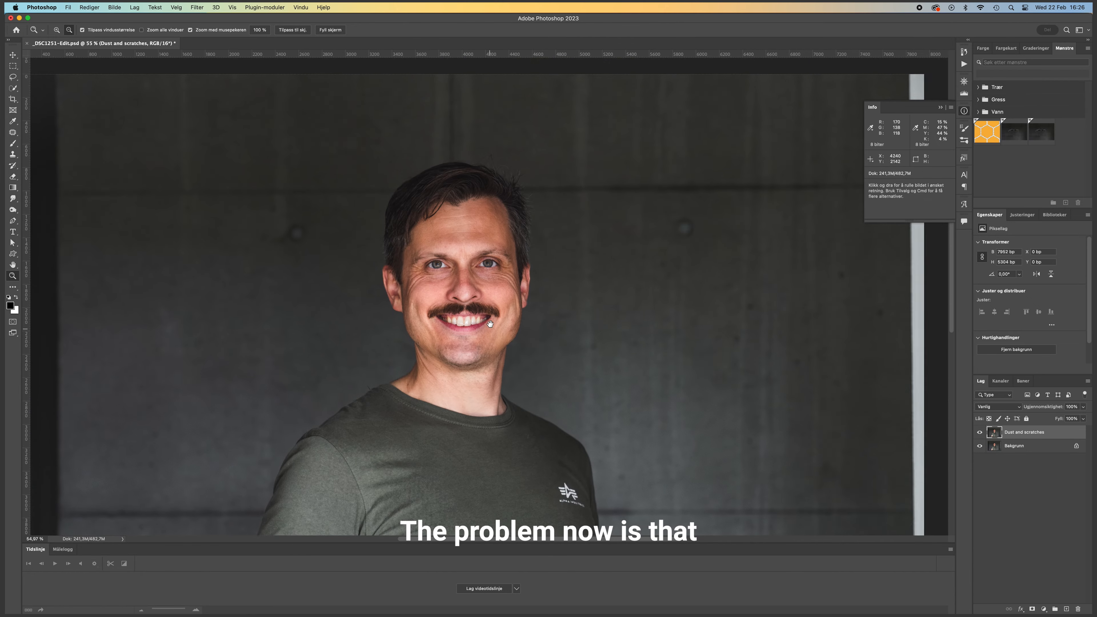
{"action": "left_click_drag", "start_coordinate": [468, 285], "coordinate": [509, 265]}
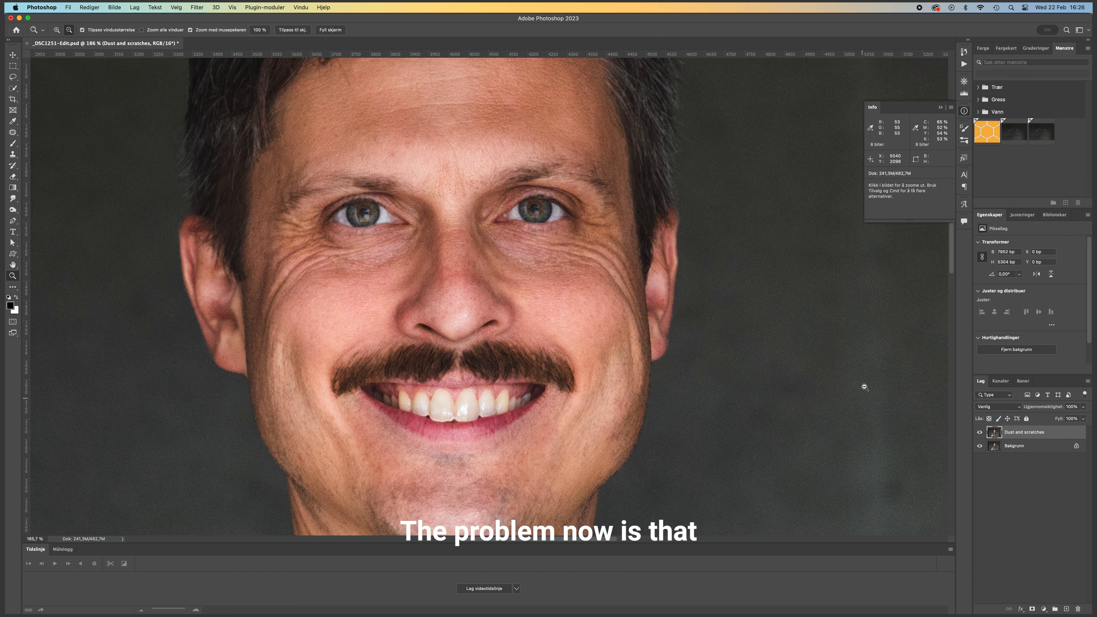
{"action": "left_click", "coordinate": [979, 433]}
{"action": "left_click", "coordinate": [980, 432]}
{"action": "left_click", "coordinate": [979, 432]}
{"action": "left_click", "coordinate": [980, 432]}
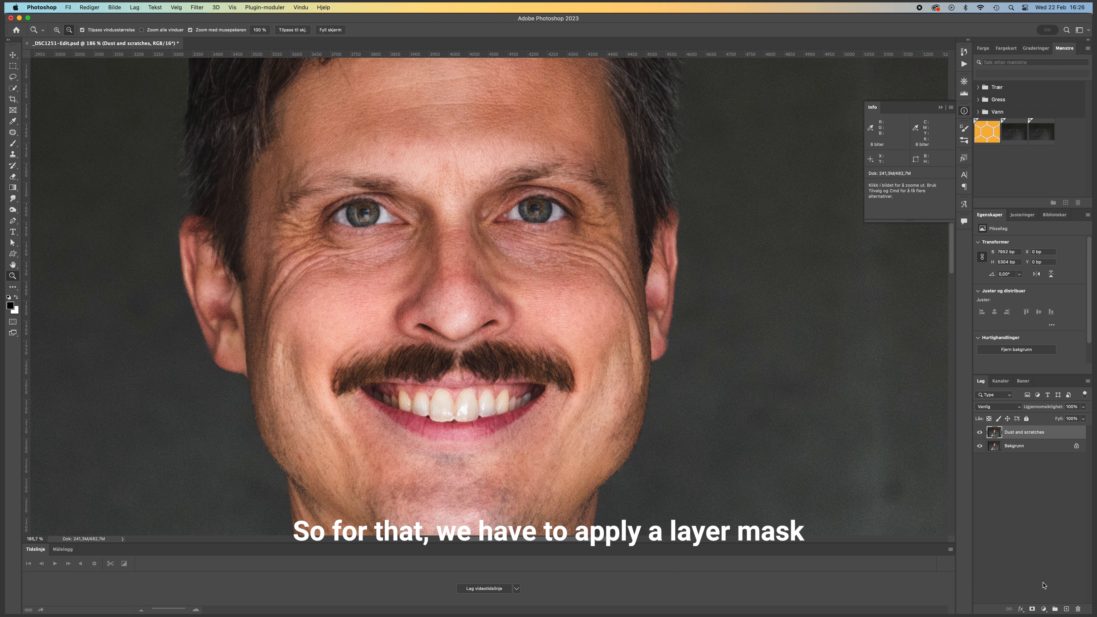
- Add a layer mask to the Dust and scratches layer and invert it to black
{"action": "left_click", "coordinate": [1033, 609]}
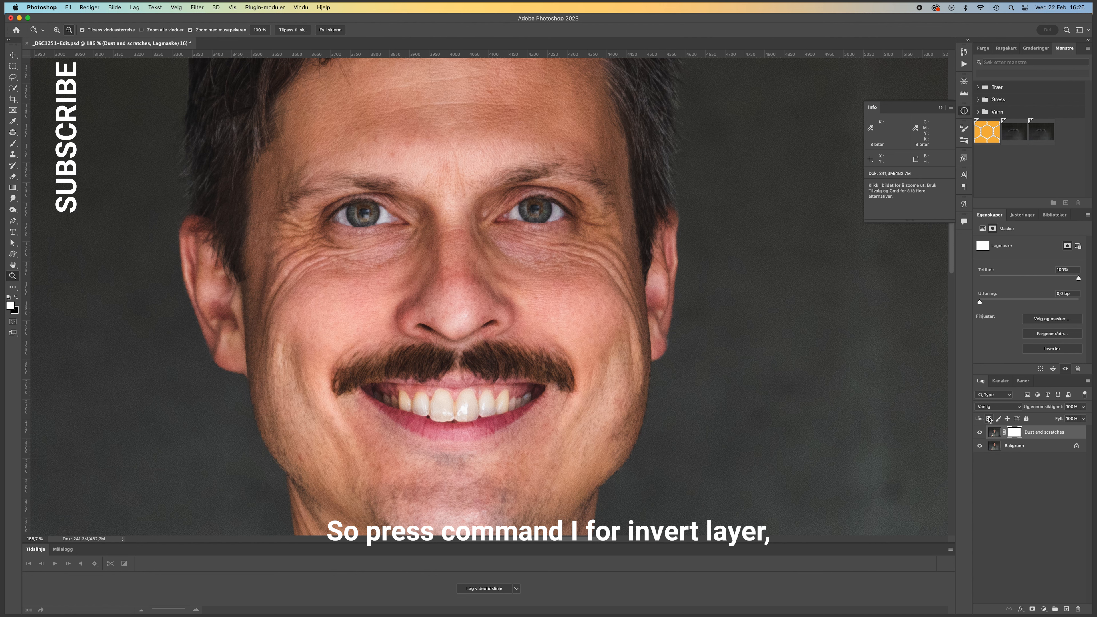
{"action": "key", "text": "super+i"}
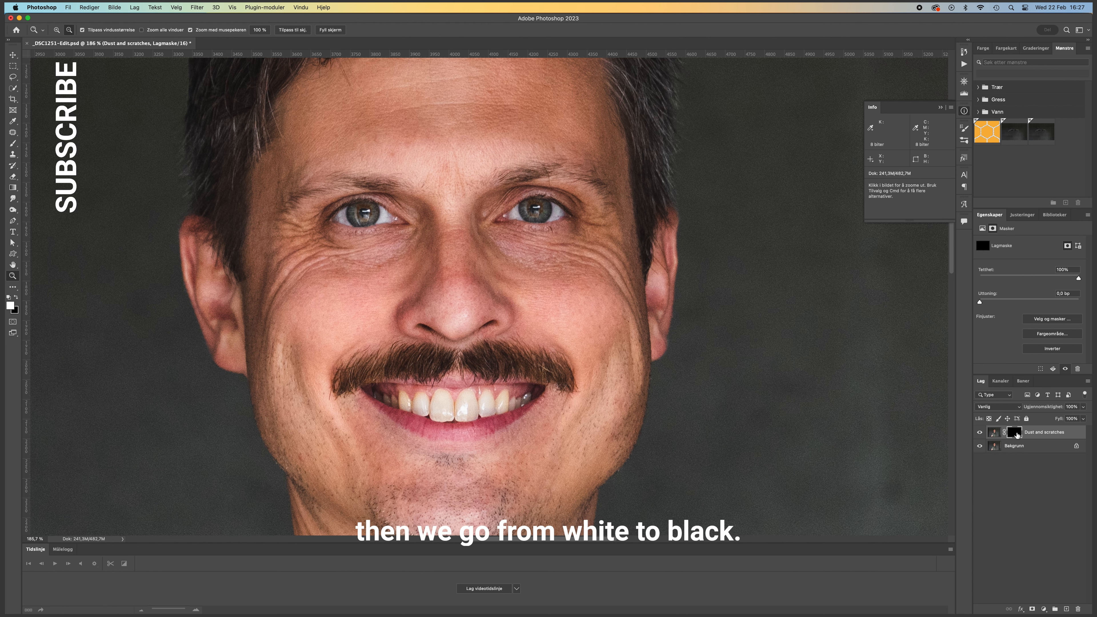
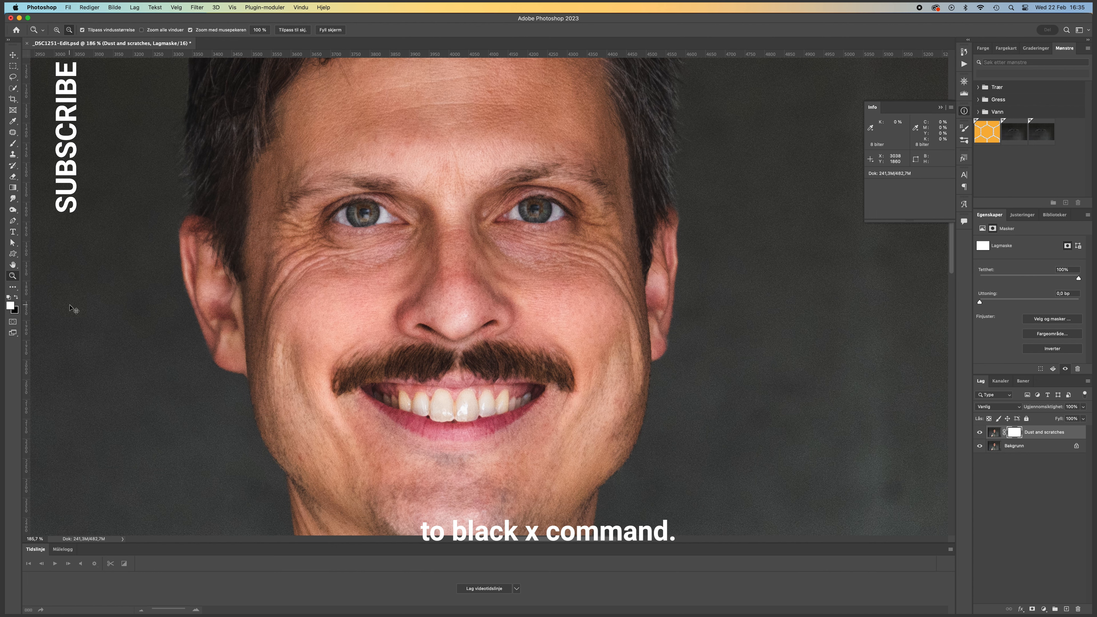
- Fill the Dust and scratches layer's mask with black and select the mask rather than the image as the painting target
{"action": "key", "text": "super+BackSpace"}
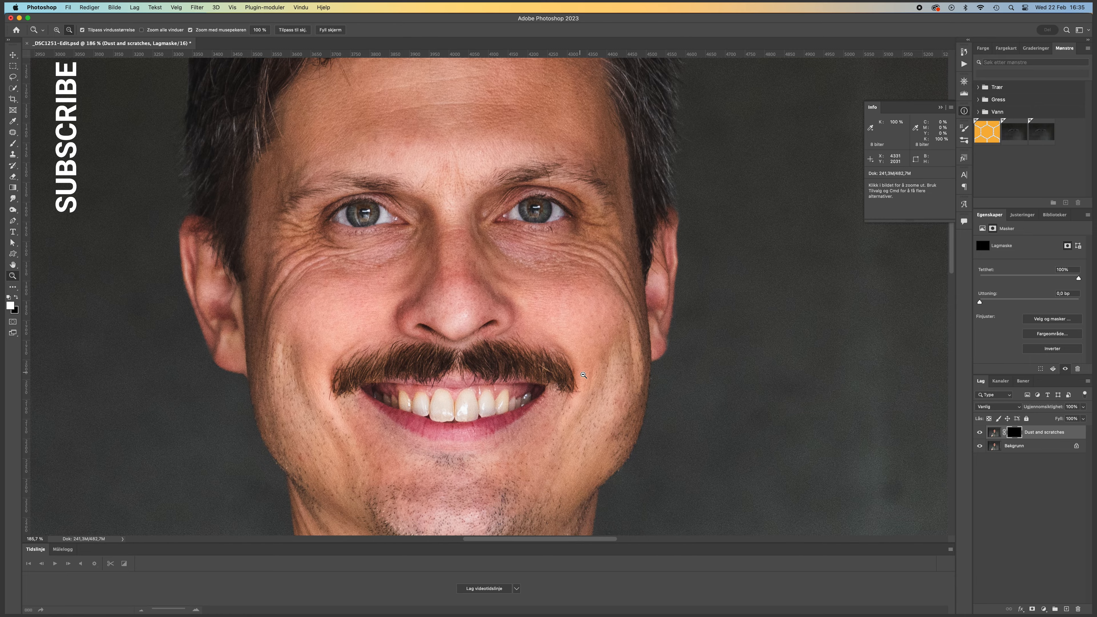
{"action": "left_click_drag", "start_coordinate": [490, 320], "coordinate": [396, 323]}
{"action": "left_click_drag", "start_coordinate": [513, 320], "coordinate": [471, 200]}
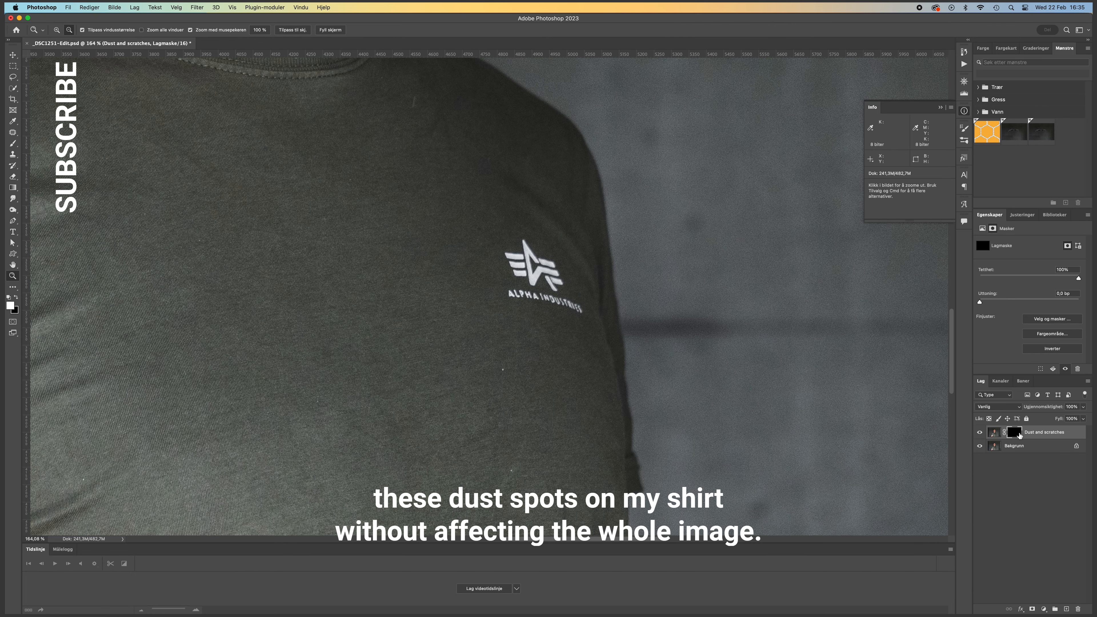
{"action": "left_click", "coordinate": [996, 433]}
{"action": "left_click", "coordinate": [1013, 434]}
{"action": "left_click", "coordinate": [997, 433]}
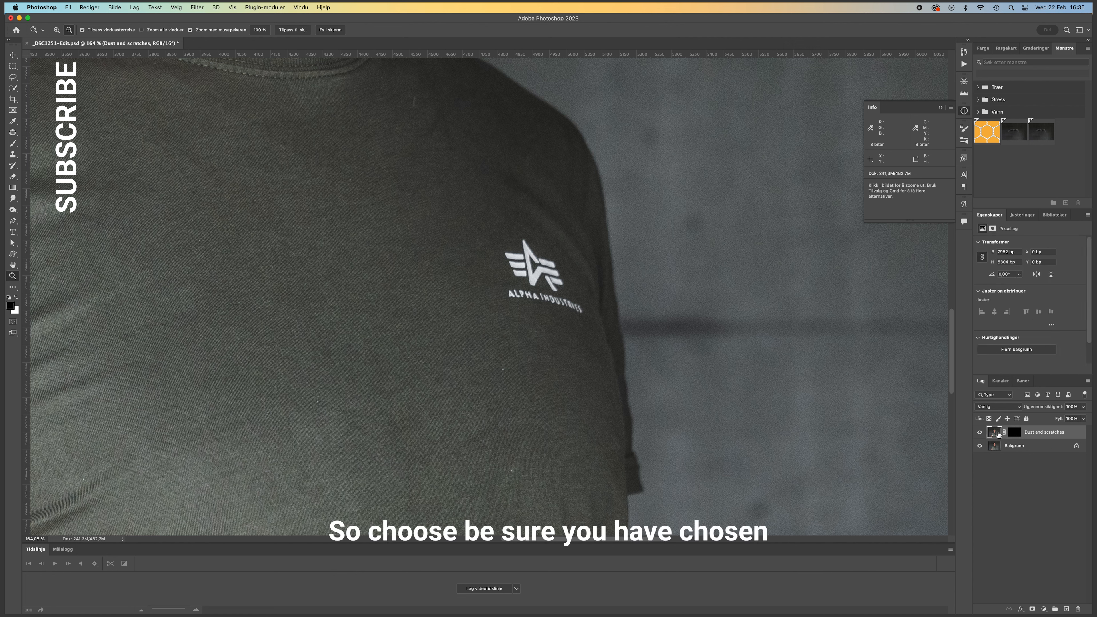
{"action": "left_click", "coordinate": [1015, 434]}
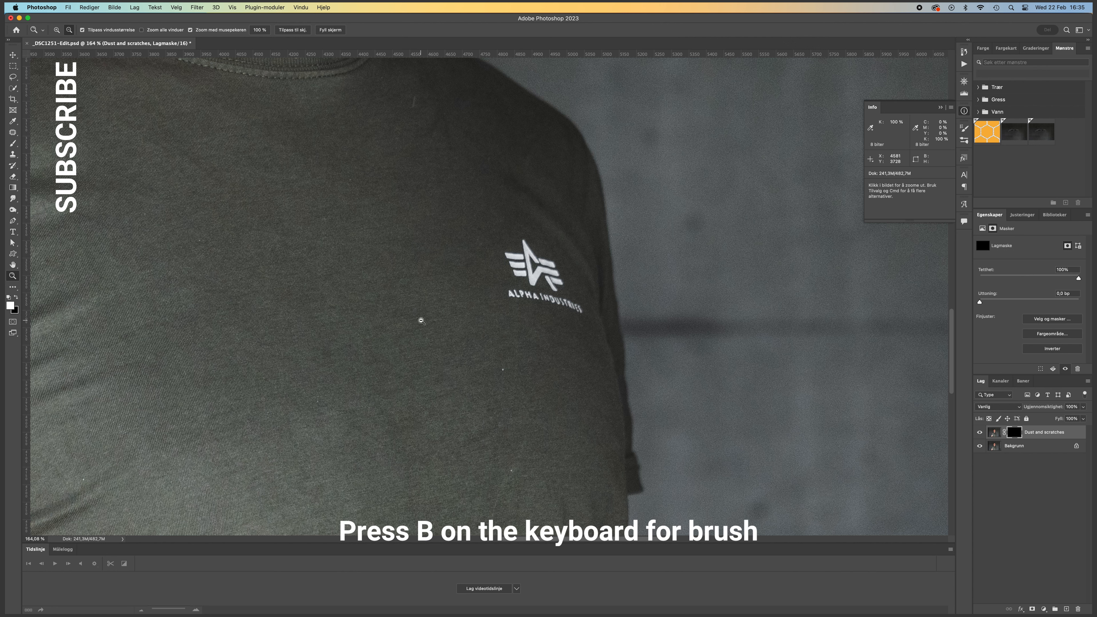
- Choose the Brush tool and set it to a diameter of 68 px with 13% hardness
{"action": "key", "text": "b"}
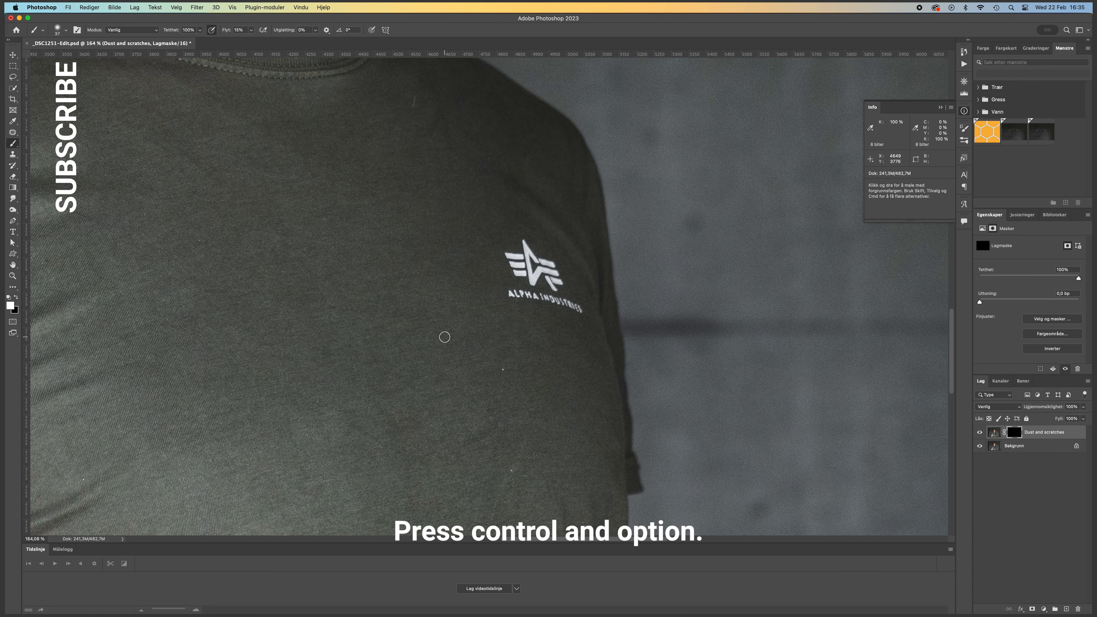
{"action": "mouse_move", "coordinate": [440, 337]}
{"action": "left_mouse_down"}
{"action": "mouse_move", "coordinate": [492, 336]}
{"action": "mouse_move", "coordinate": [470, 335]}
{"action": "left_mouse_up"}
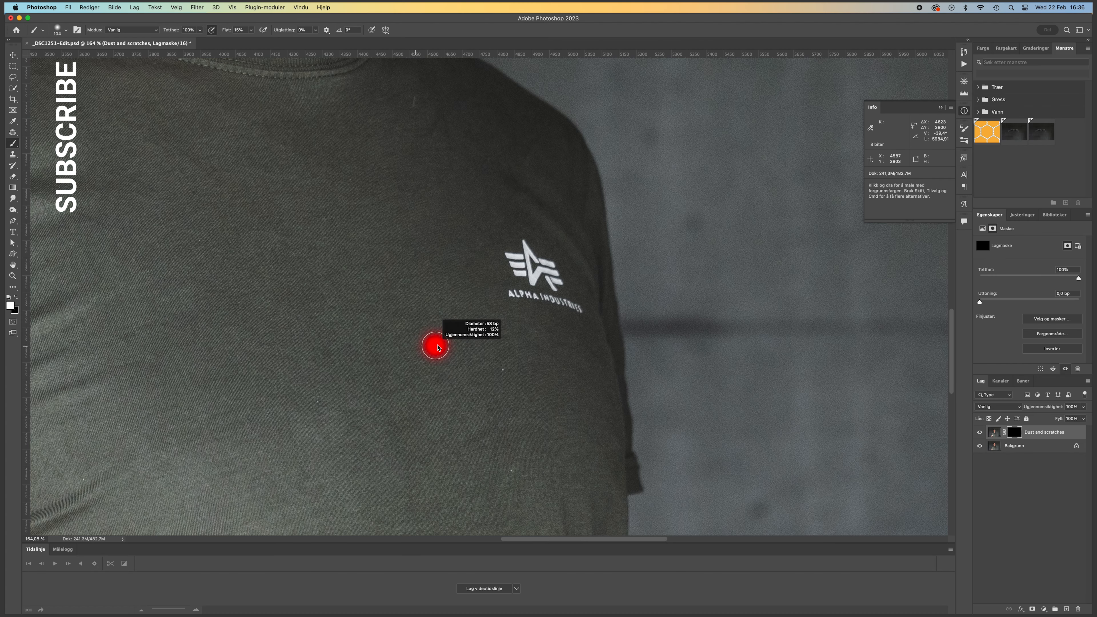
{"action": "mouse_move", "coordinate": [424, 349]}
{"action": "left_mouse_down"}
{"action": "mouse_move", "coordinate": [438, 349]}
{"action": "mouse_move", "coordinate": [424, 345]}
{"action": "left_mouse_up"}
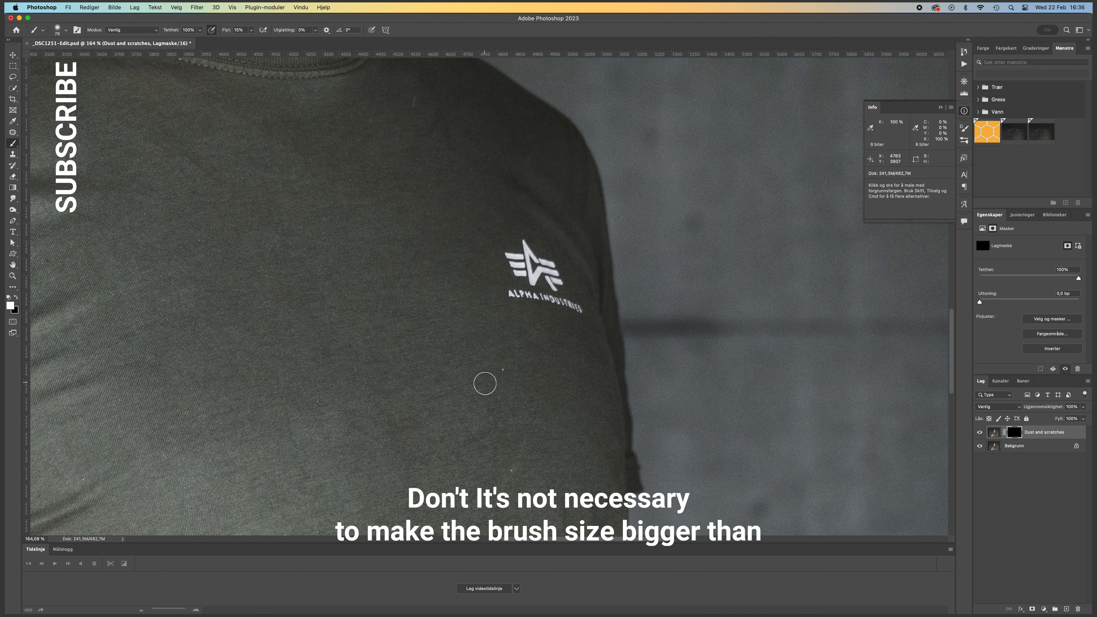
{"action": "left_click_drag", "start_coordinate": [466, 369], "coordinate": [482, 355]}
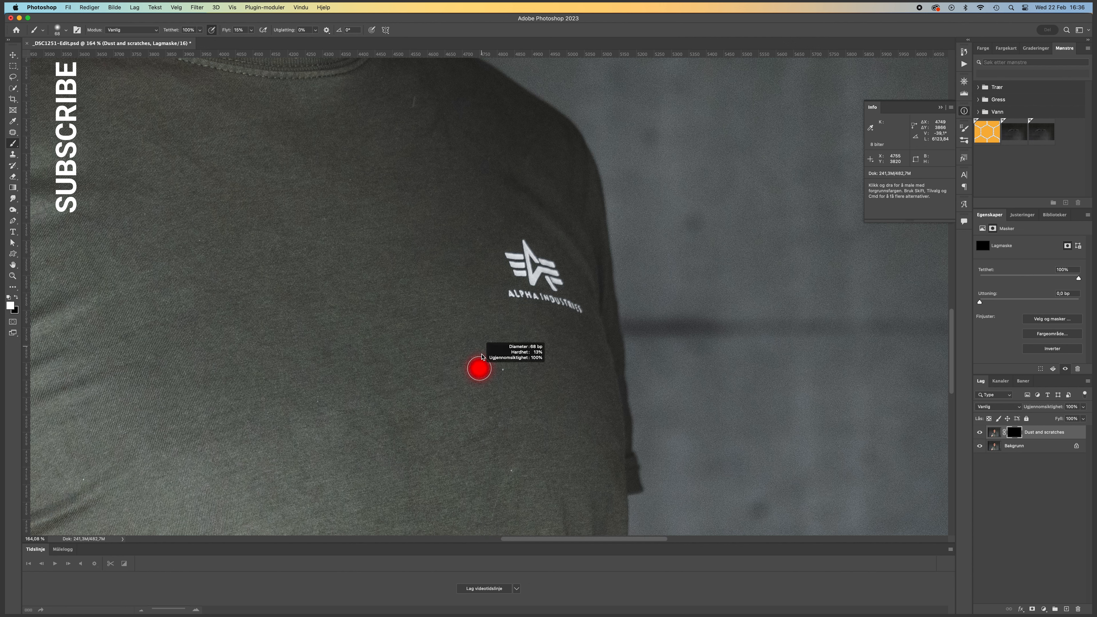
{"action": "mouse_move", "coordinate": [479, 404]}
{"action": "left_mouse_down"}
{"action": "mouse_move", "coordinate": [473, 440]}
{"action": "mouse_move", "coordinate": [474, 408]}
{"action": "left_mouse_up"}
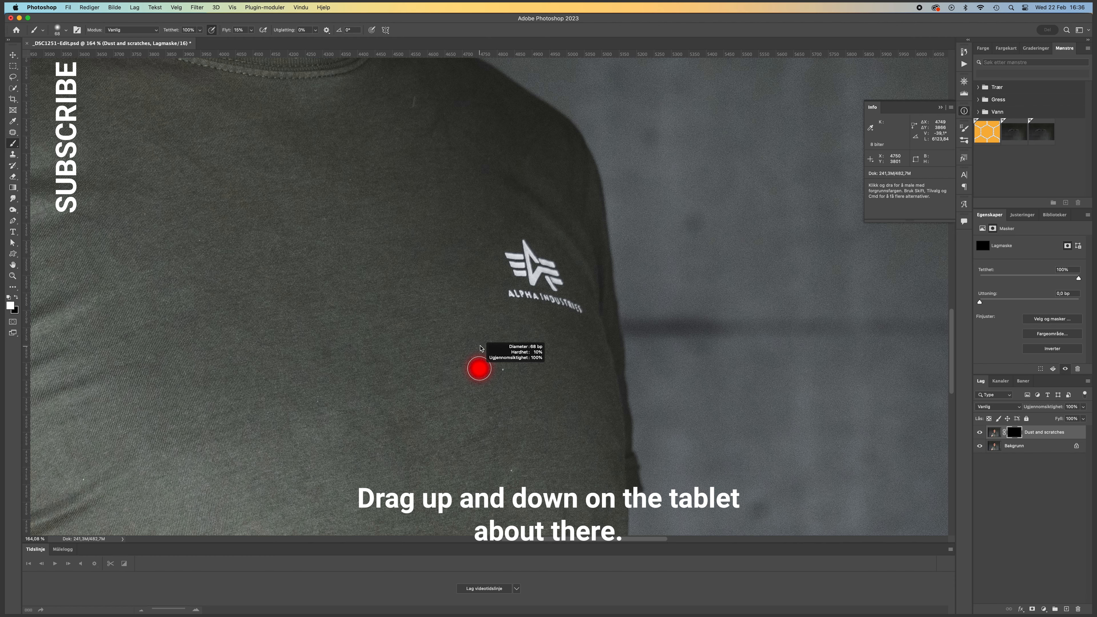
{"action": "left_click_drag", "start_coordinate": [479, 346], "coordinate": [477, 342]}
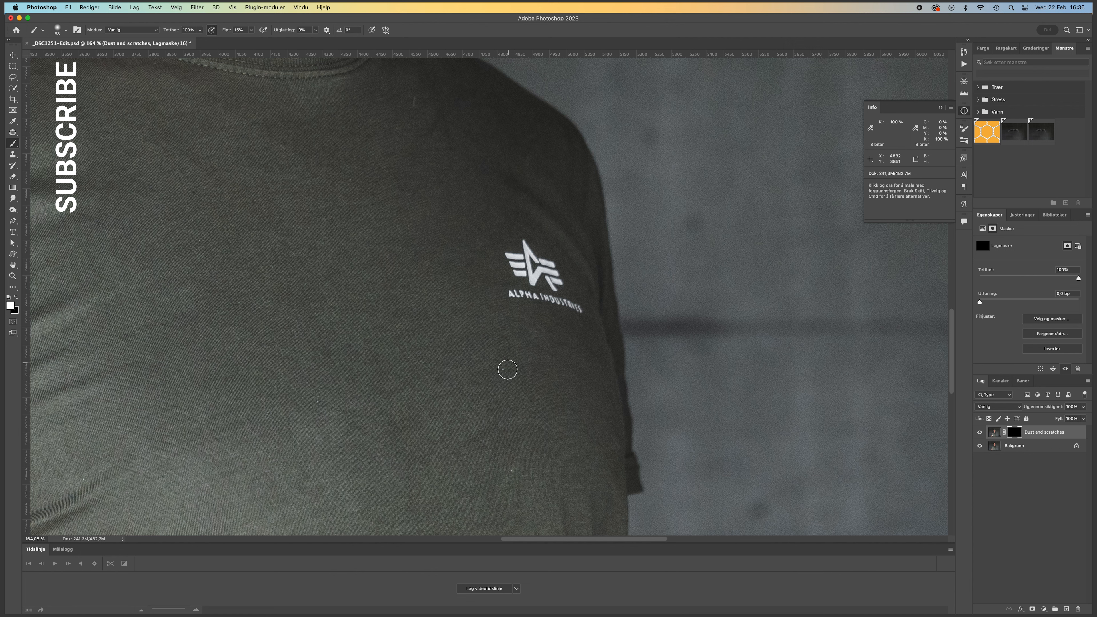
- Paint white on the mask over the two dust spots on the shirt below the chest logo
{"action": "left_click_drag", "start_coordinate": [502, 374], "coordinate": [510, 371]}
{"action": "mouse_move", "coordinate": [511, 475]}
{"action": "left_mouse_down"}
{"action": "mouse_move", "coordinate": [519, 465]}
{"action": "mouse_move", "coordinate": [510, 472]}
{"action": "left_mouse_up"}
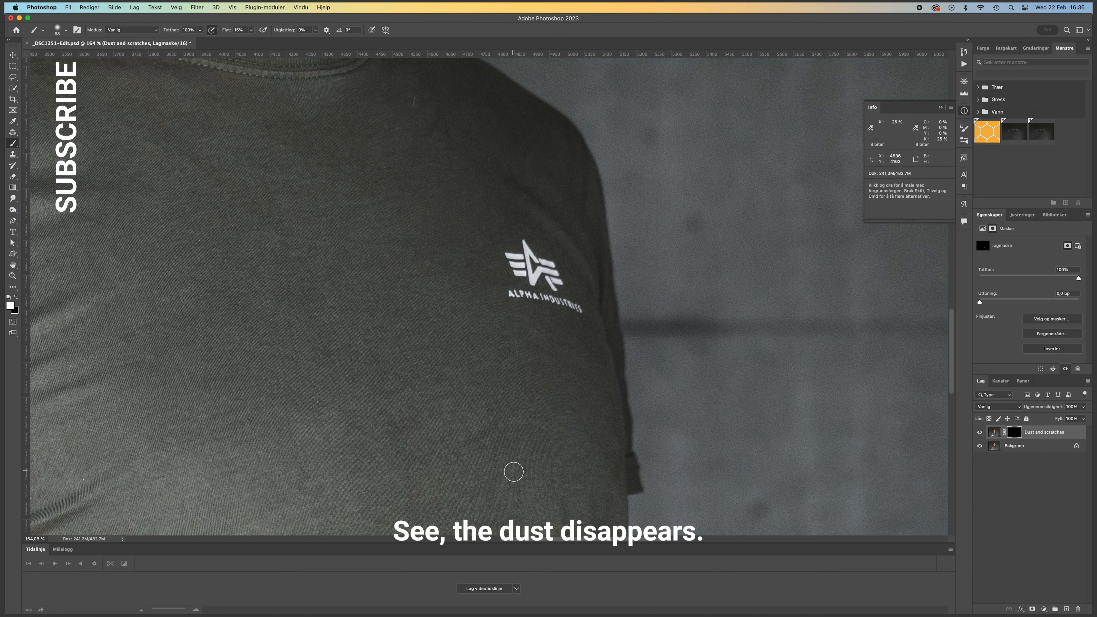
{"action": "scroll", "coordinate": [500, 216], "scroll_direction": "up", "scroll_amount": 5}
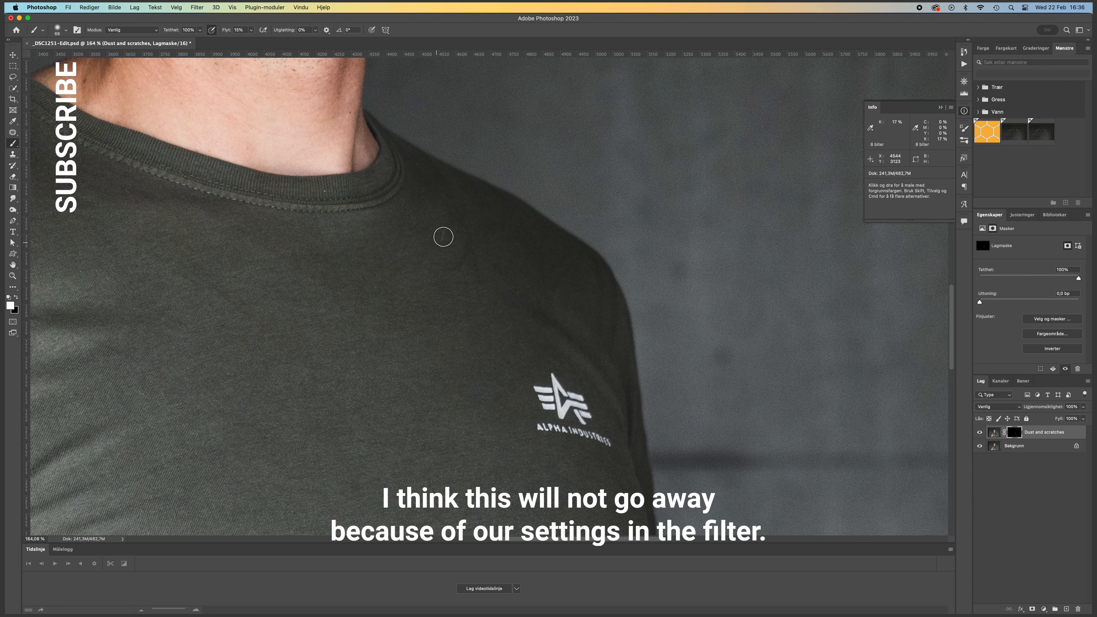
- Paint white on the mask over the remaining dust specks around the collar, shoulder, sleeve and front of the shirt
{"action": "left_click_drag", "start_coordinate": [350, 203], "coordinate": [426, 265]}
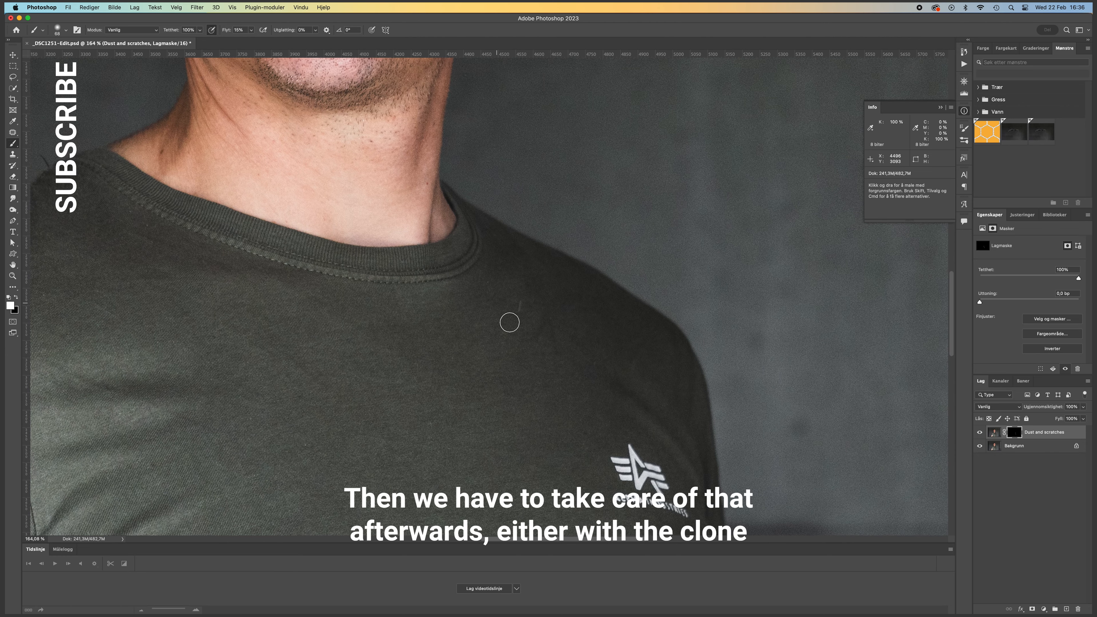
{"action": "left_click_drag", "start_coordinate": [296, 239], "coordinate": [515, 292]}
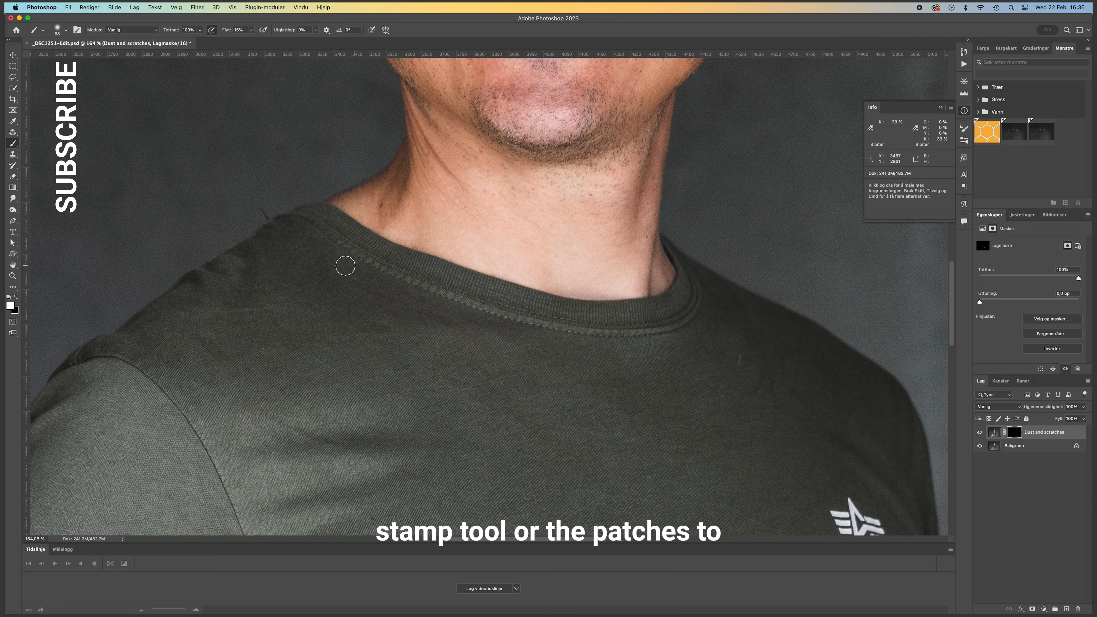
{"action": "left_click_drag", "start_coordinate": [176, 348], "coordinate": [372, 248]}
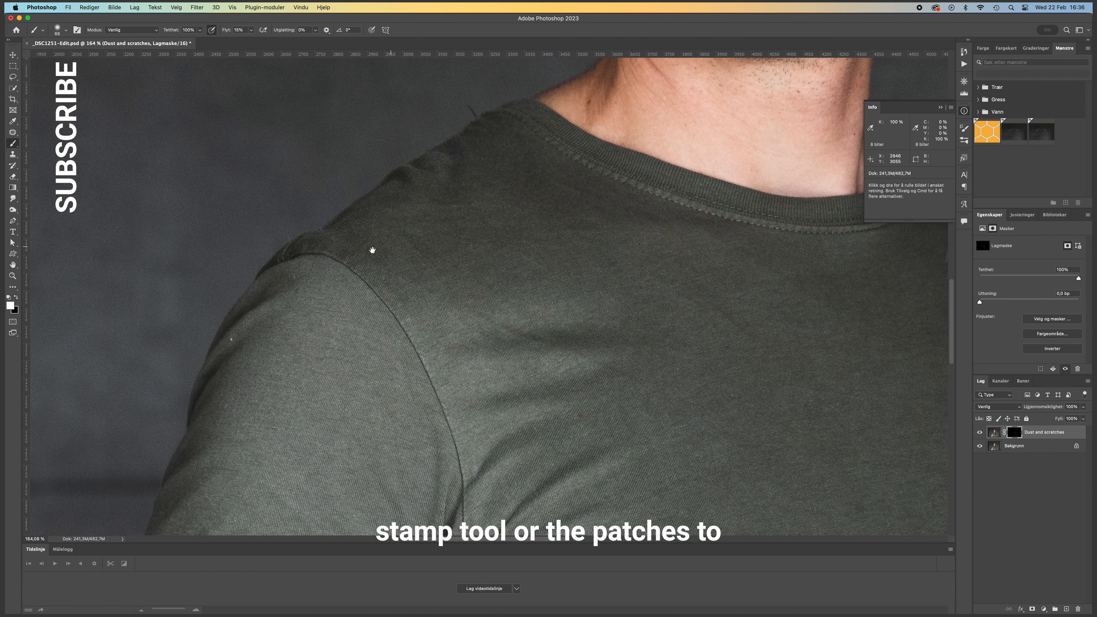
{"action": "left_click_drag", "start_coordinate": [238, 359], "coordinate": [299, 289]}
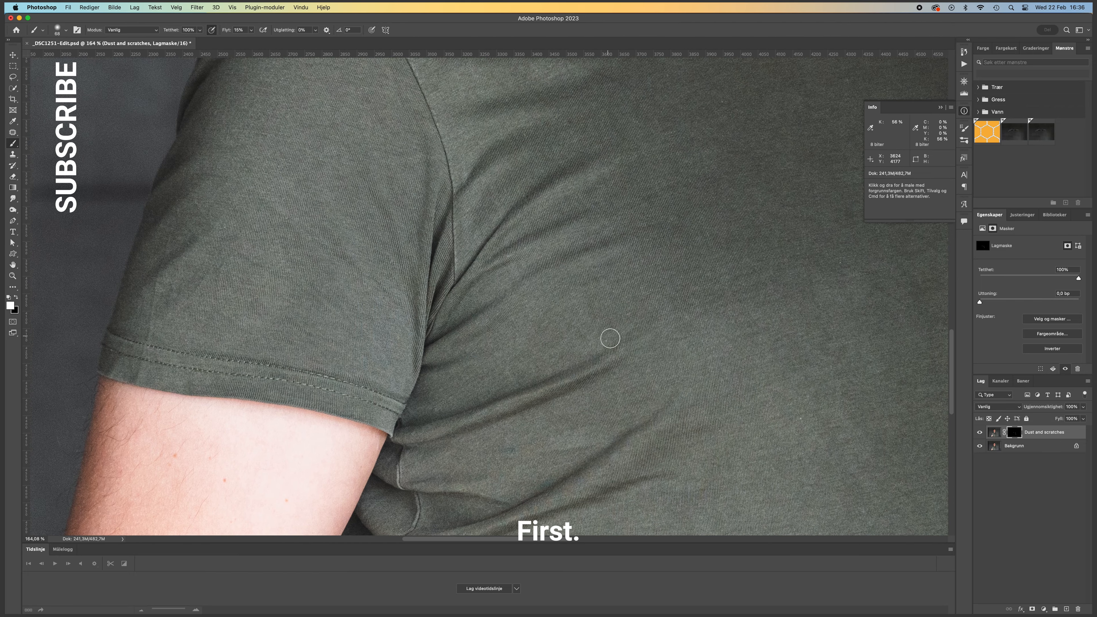
{"action": "scroll", "coordinate": [541, 246], "scroll_direction": "right", "scroll_amount": 8}
{"action": "scroll", "coordinate": [541, 245], "scroll_direction": "down", "scroll_amount": 5}
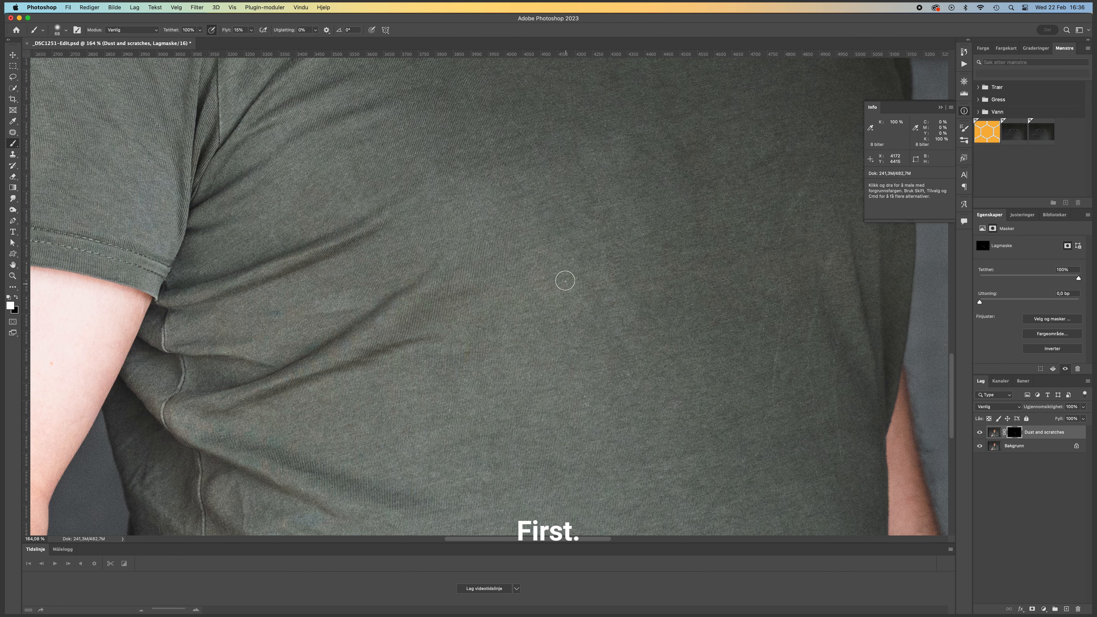
{"action": "key", "text": "space"}
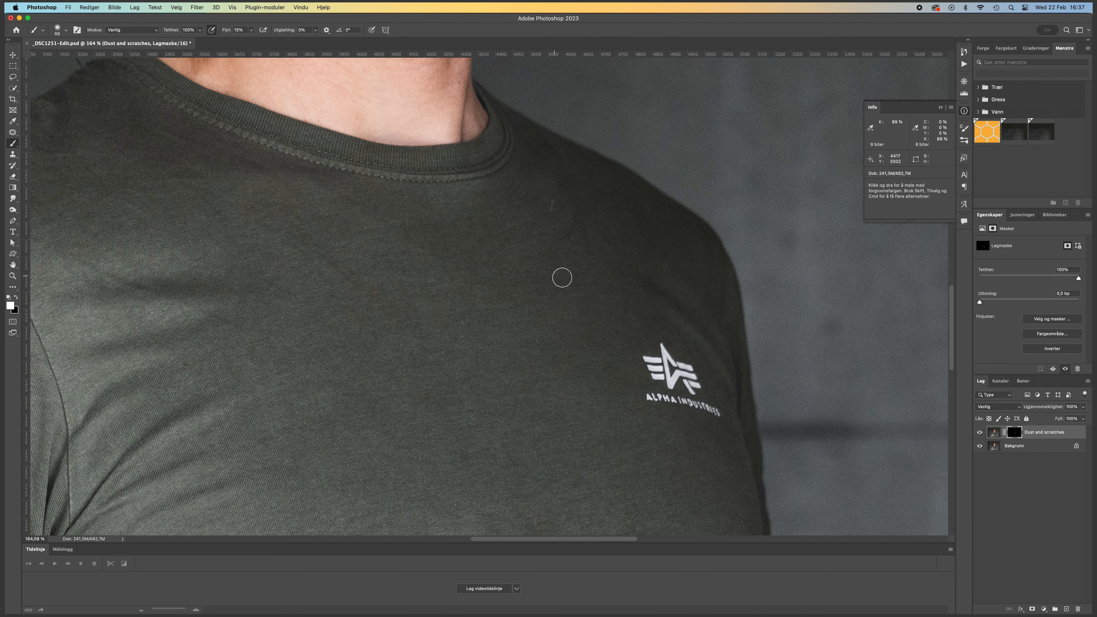
{"action": "key", "text": "space"}
{"action": "left_click_drag", "start_coordinate": [569, 248], "coordinate": [550, 303]}
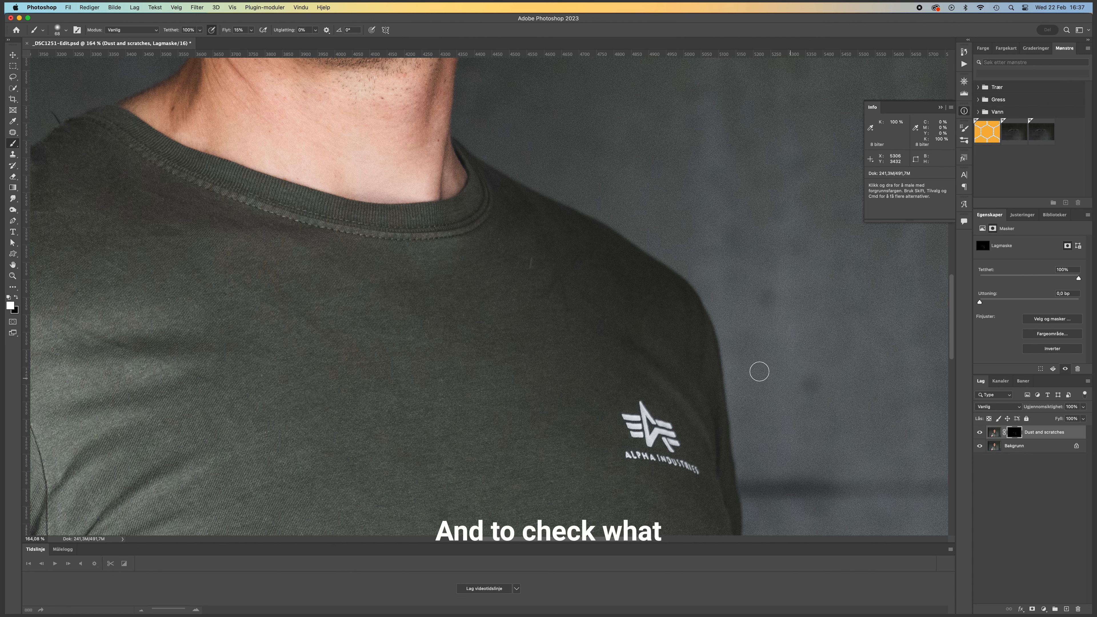
- Compare the shirt area below the chest logo with the Dust and scratches layer hidden and shown
{"action": "scroll", "coordinate": [770, 383], "scroll_direction": "down", "scroll_amount": 5}
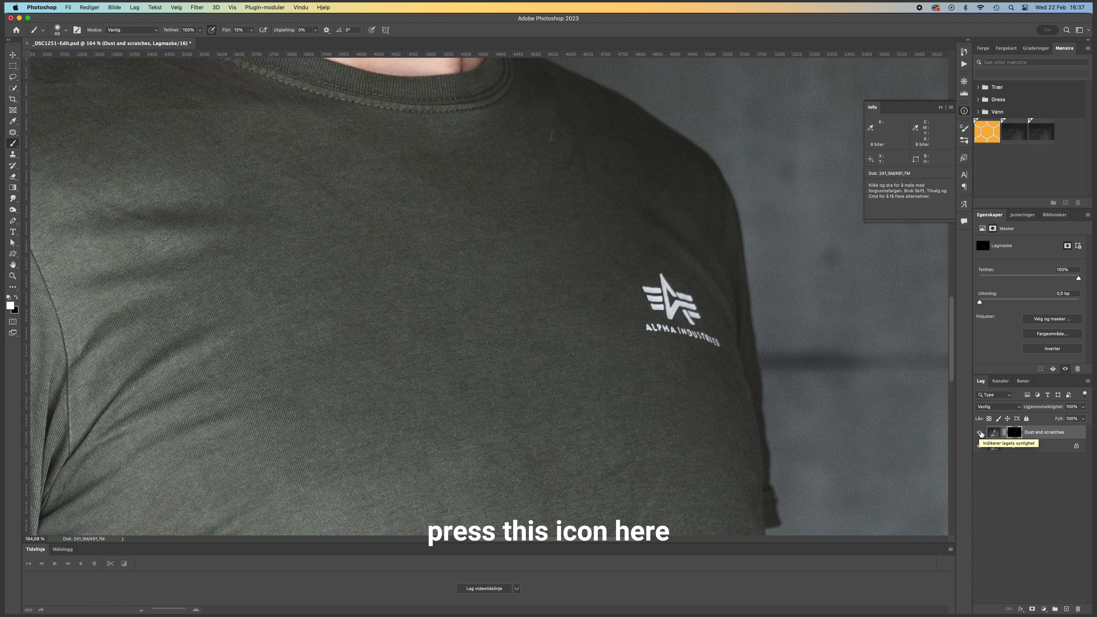
{"action": "left_click", "coordinate": [980, 433]}
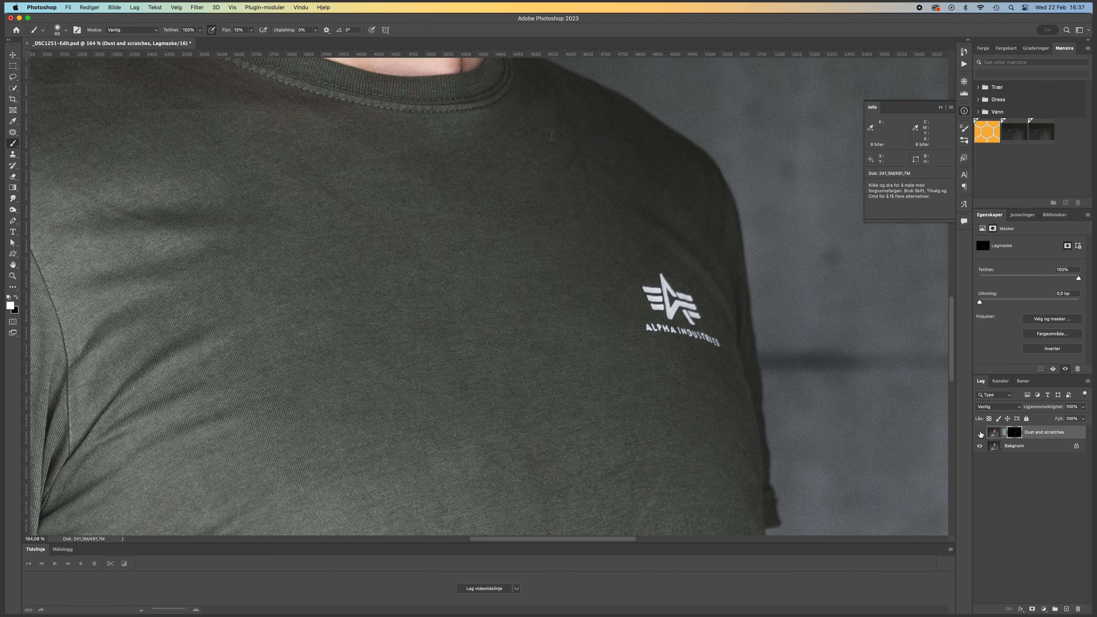
{"action": "left_click", "coordinate": [979, 432]}
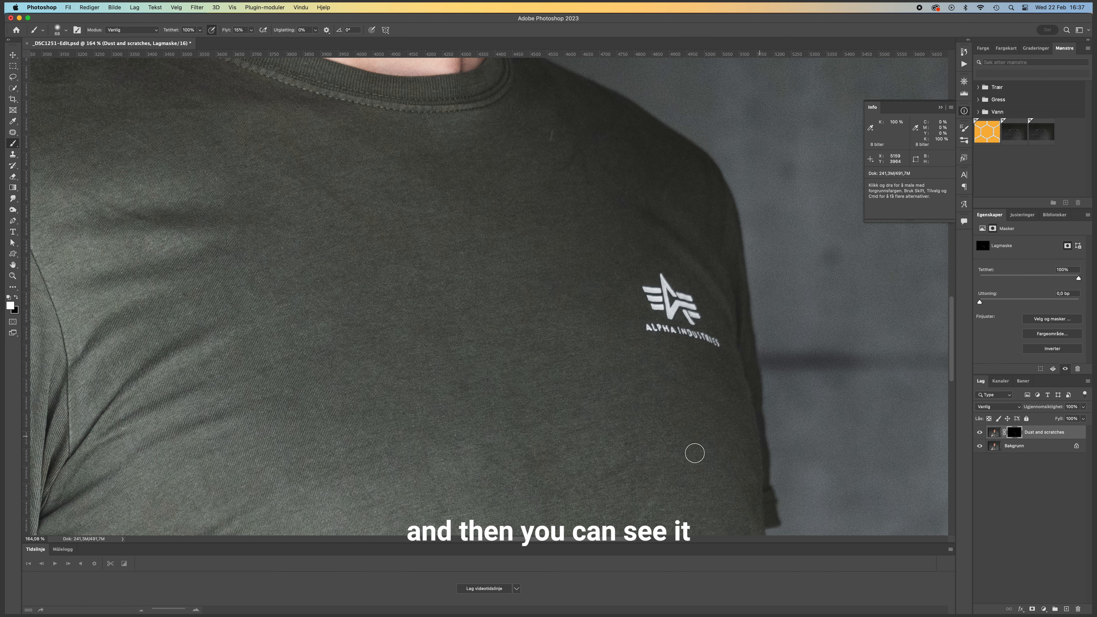
{"action": "key", "text": "z"}
{"action": "left_click_drag", "start_coordinate": [719, 486], "coordinate": [744, 474]}
{"action": "left_click_drag", "start_coordinate": [724, 435], "coordinate": [643, 358]}
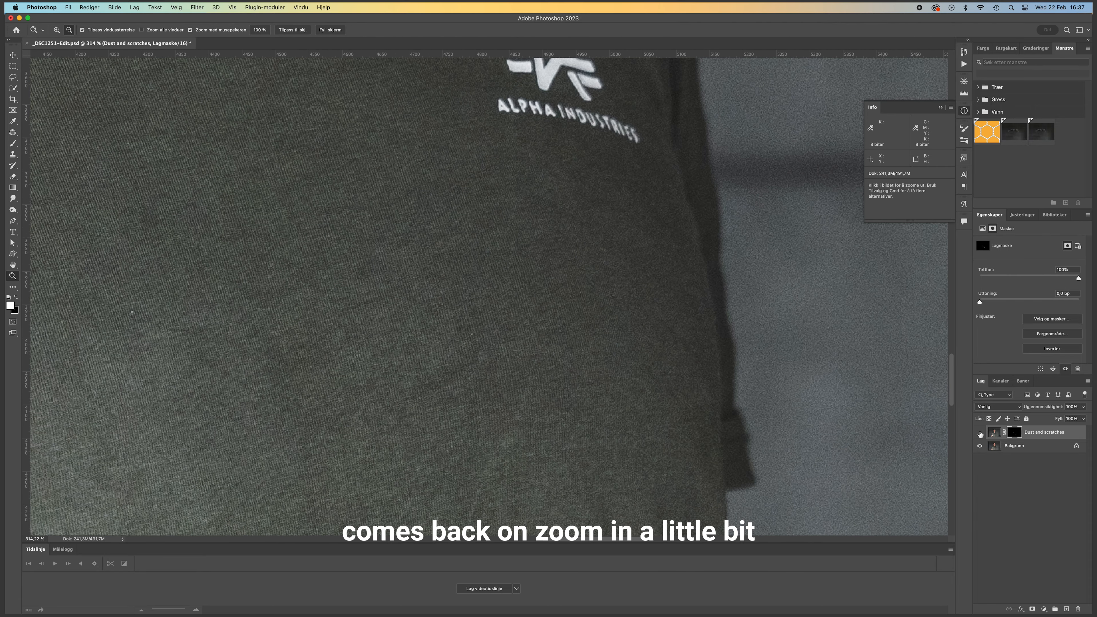
{"action": "left_click", "coordinate": [980, 433]}
{"action": "left_click", "coordinate": [979, 433]}
{"action": "left_click", "coordinate": [979, 433]}
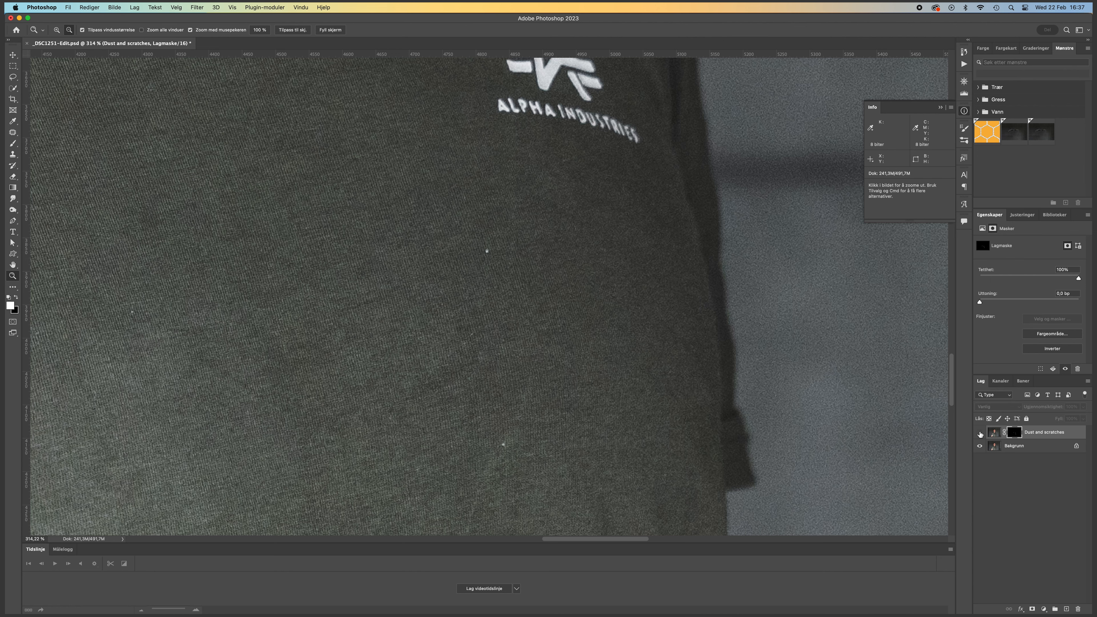
{"action": "left_click", "coordinate": [980, 434]}
- Add a new layer above Dust and scratches and fill it with the merged image using Apply Image, Normal blending at 100%
{"action": "left_click_drag", "start_coordinate": [800, 397], "coordinate": [771, 399]}
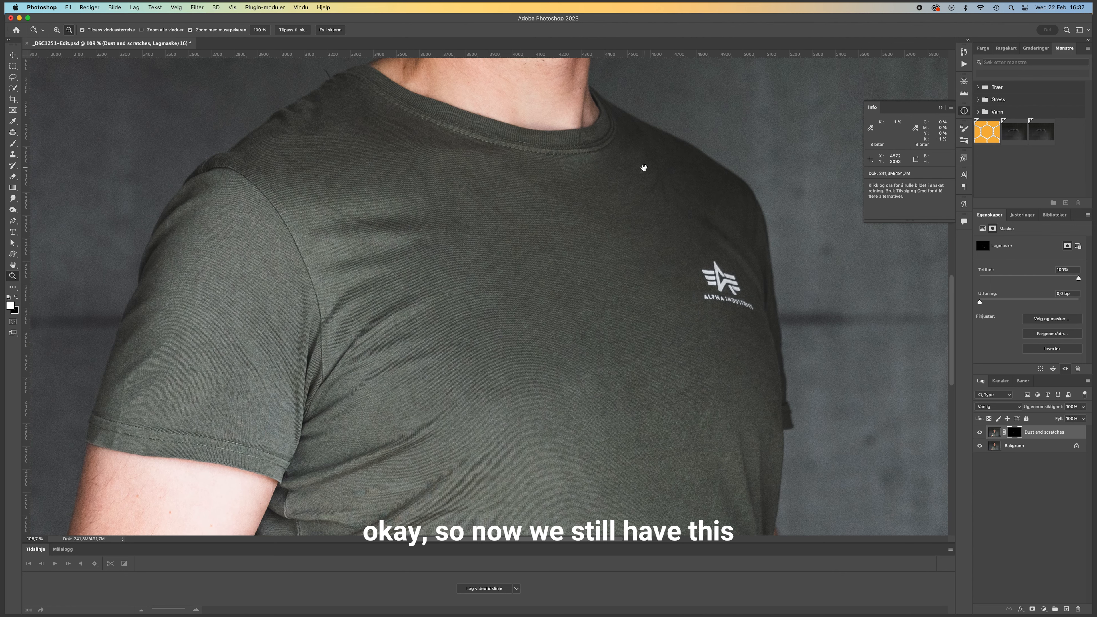
{"action": "left_click_drag", "start_coordinate": [660, 152], "coordinate": [473, 229]}
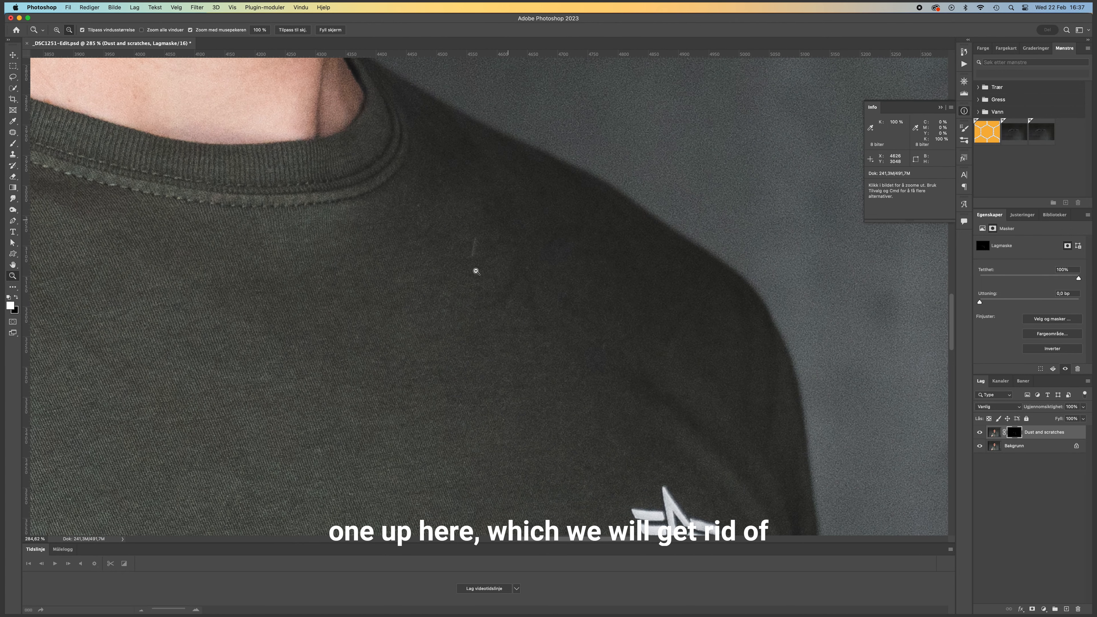
{"action": "left_click", "coordinate": [993, 433]}
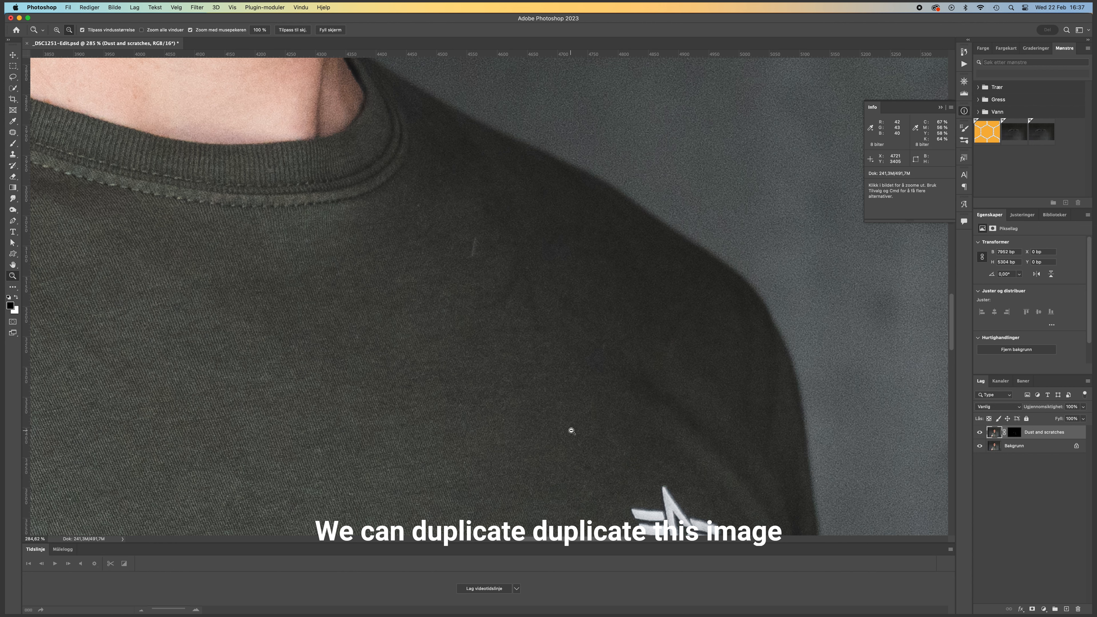
{"action": "left_click", "coordinate": [1066, 609]}
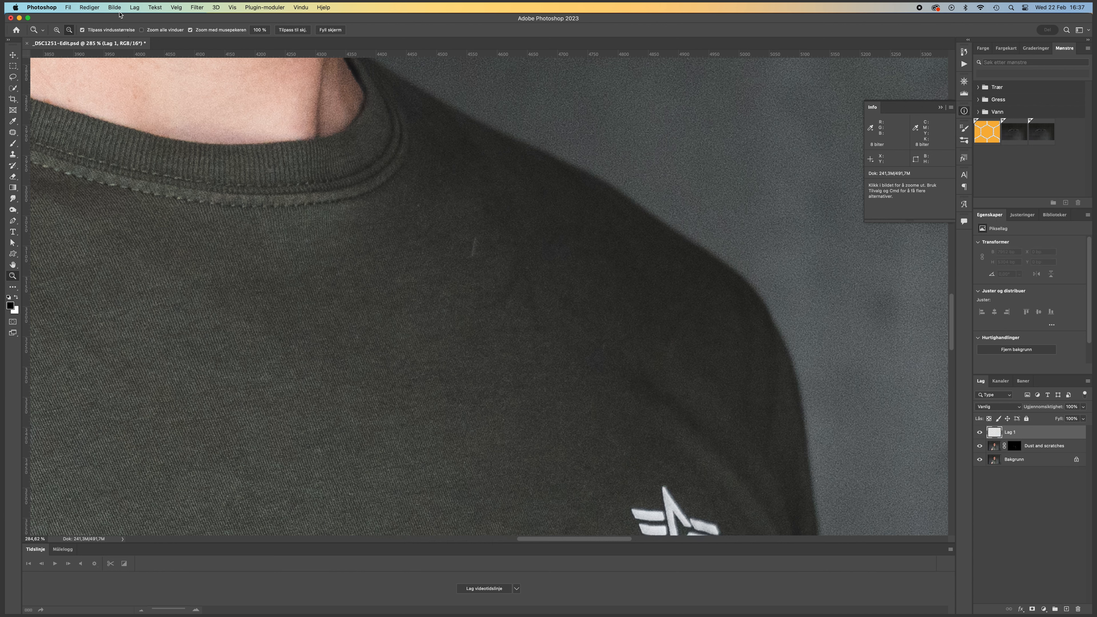
{"action": "left_click", "coordinate": [116, 7]}
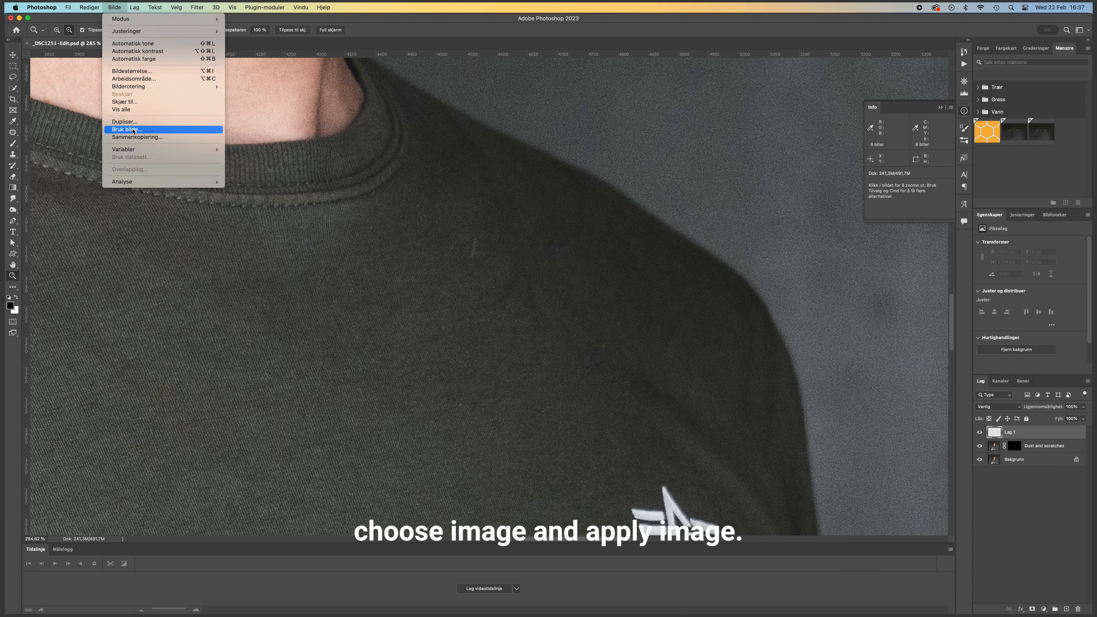
{"action": "left_click", "coordinate": [134, 129]}
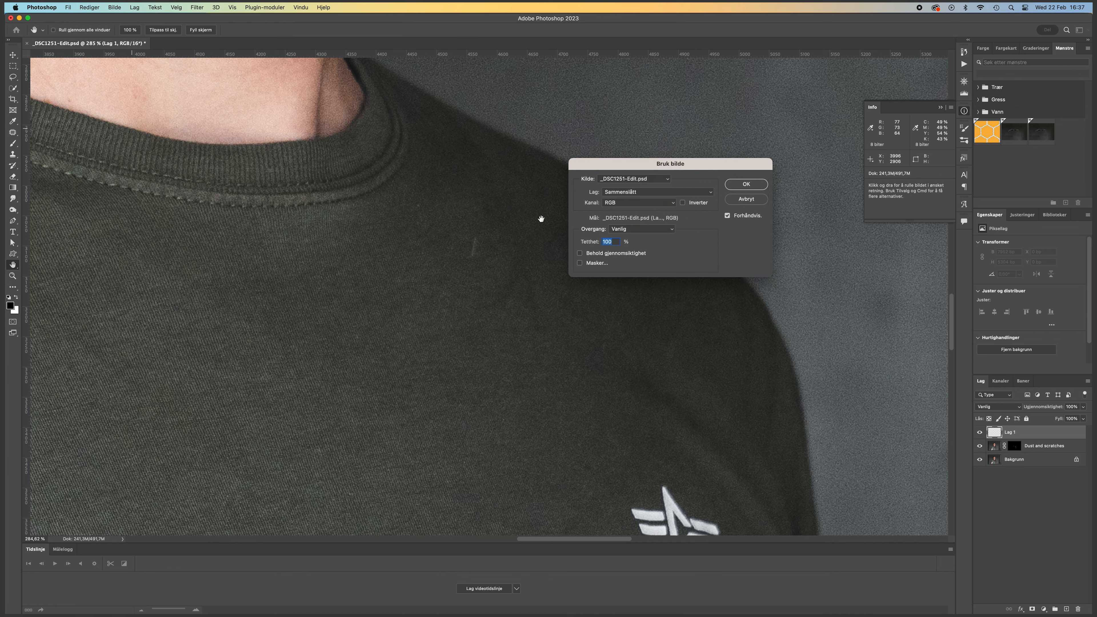
{"action": "left_click", "coordinate": [746, 184]}
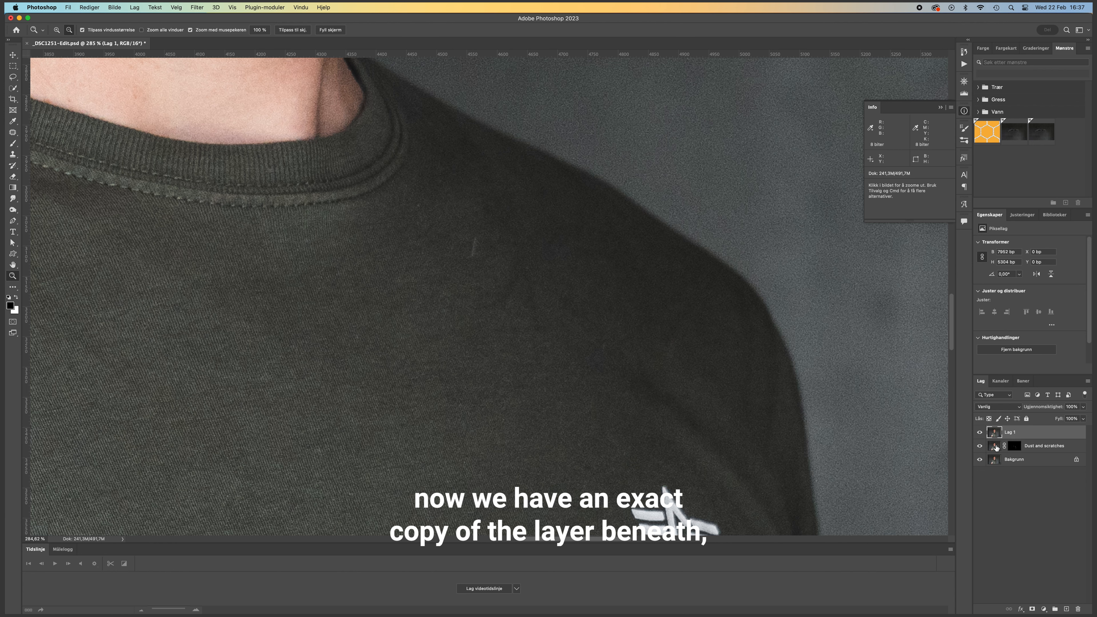
- Clone clean fabric sampled beside the lint streak below the collar over that streak on Lag 1, using the Clone Stamp
{"action": "left_click", "coordinate": [994, 446]}
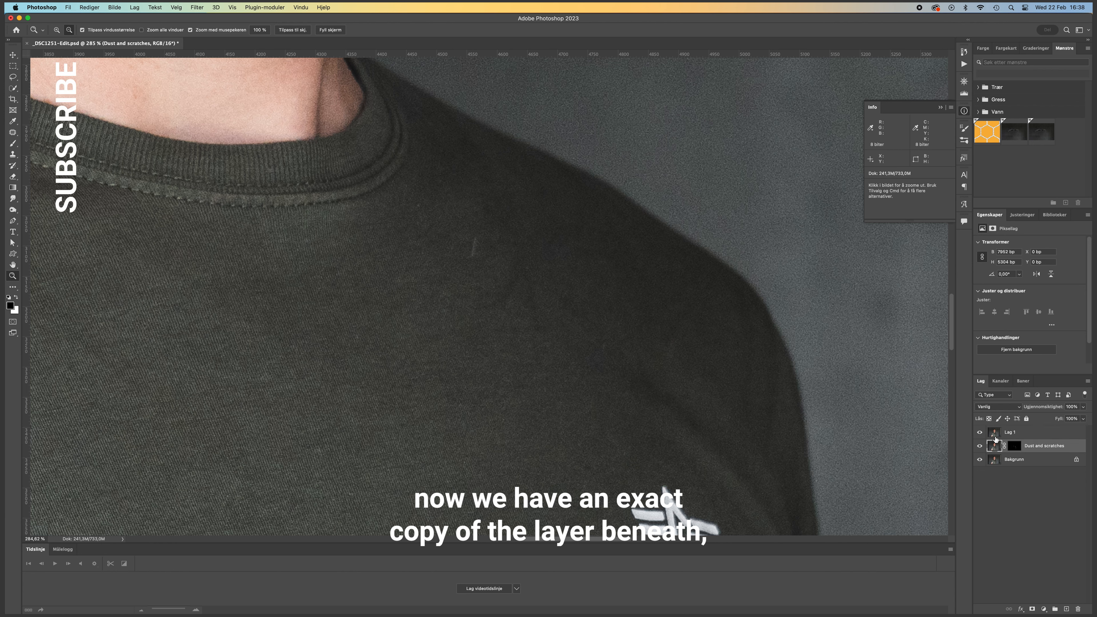
{"action": "left_click", "coordinate": [1011, 432]}
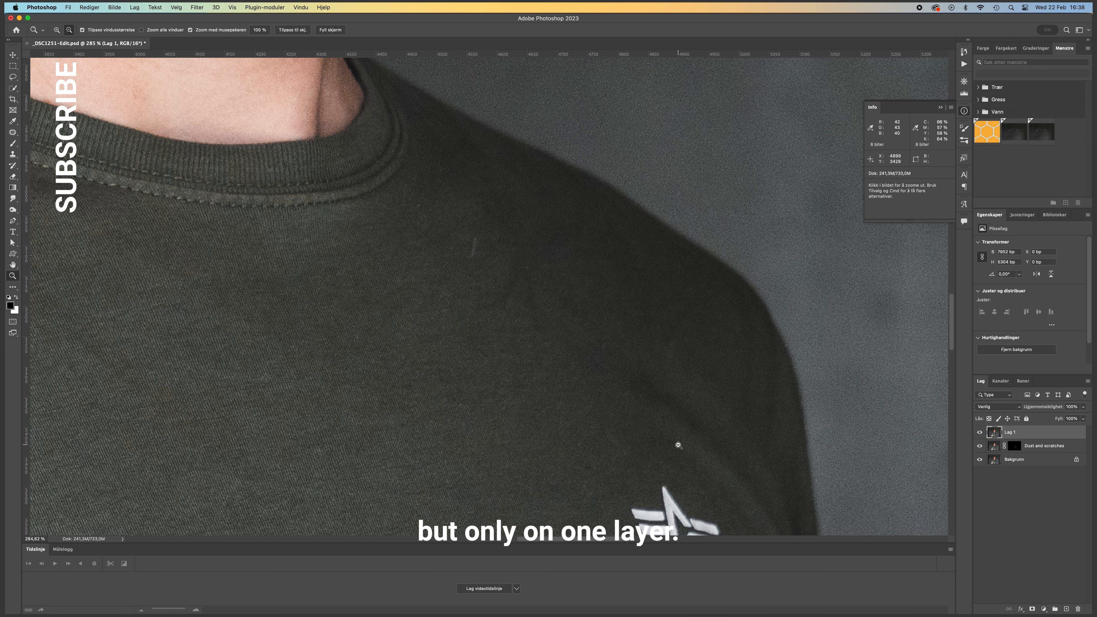
{"action": "left_click_drag", "start_coordinate": [503, 238], "coordinate": [511, 230]}
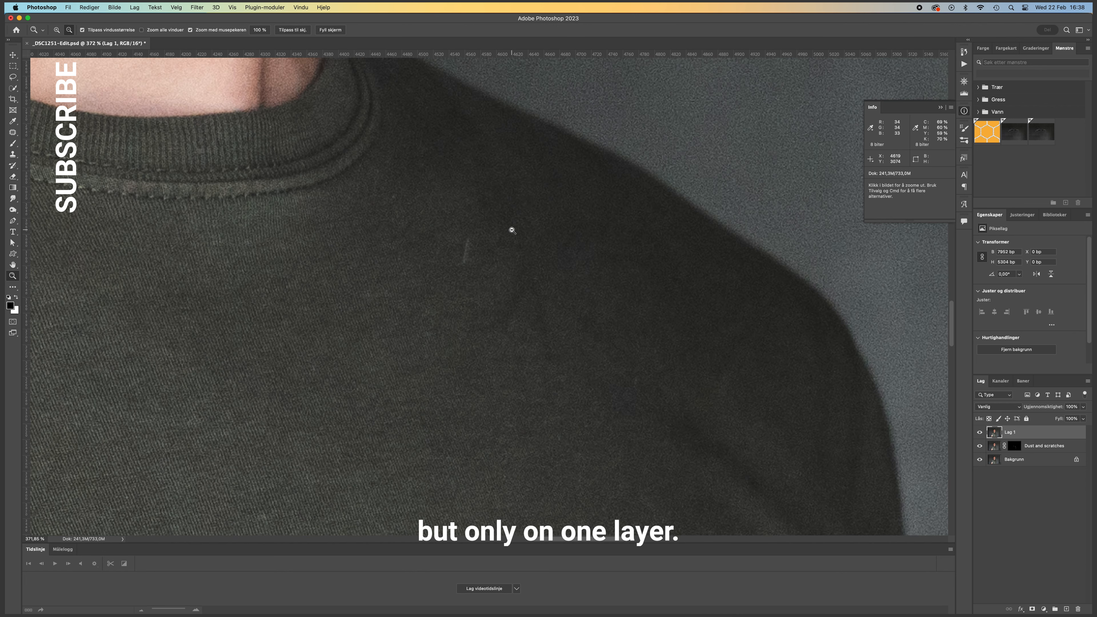
{"action": "key", "text": "s"}
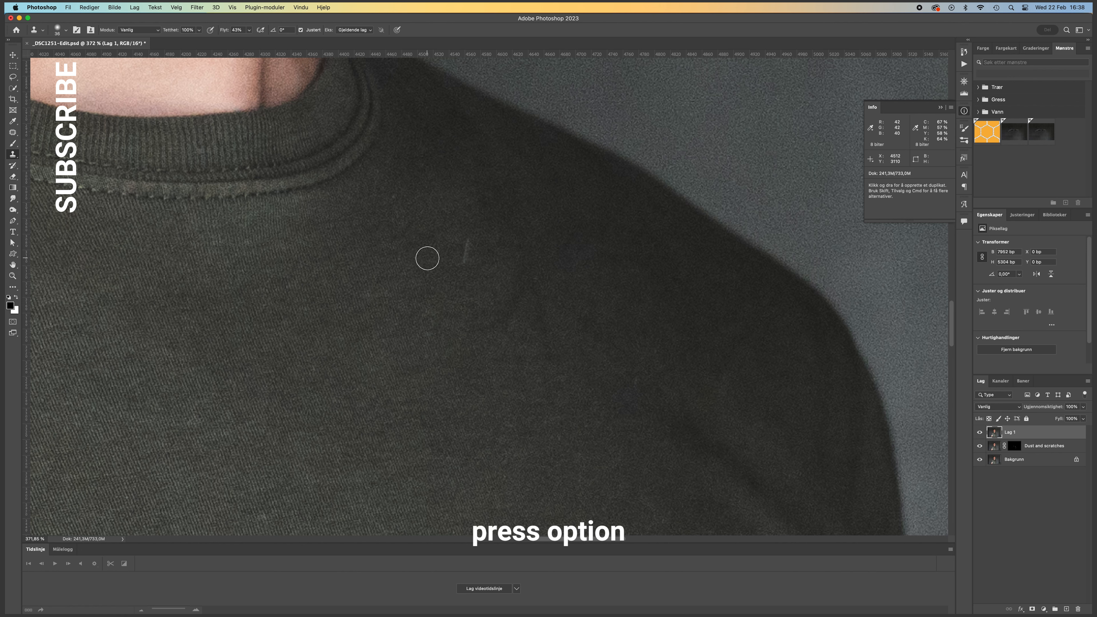
{"action": "key", "text": "alt"}
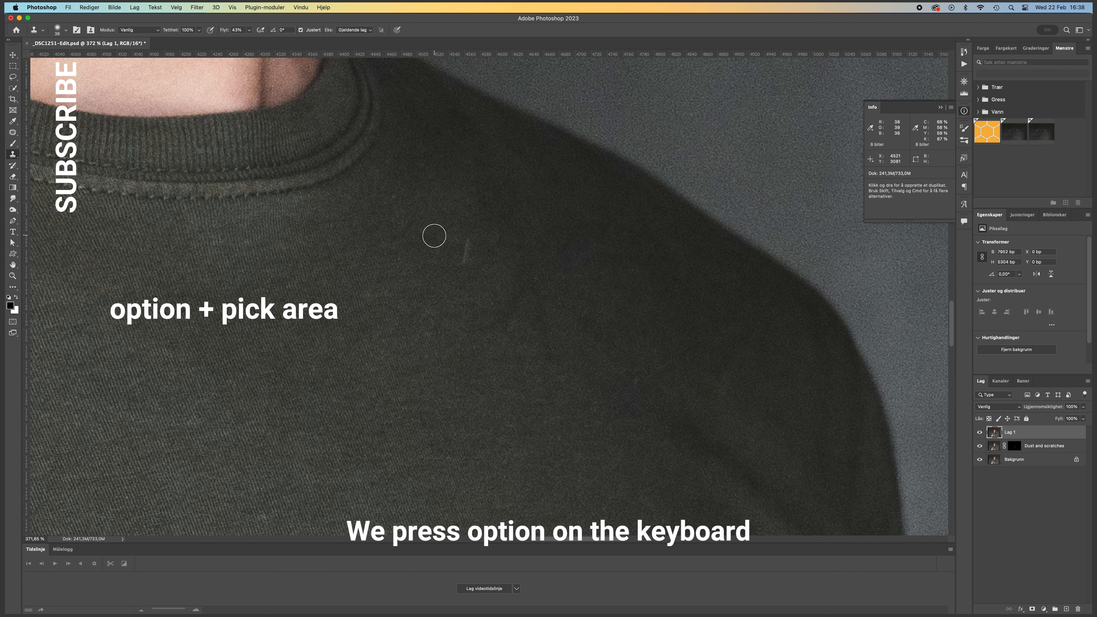
{"action": "key", "text": "alt"}
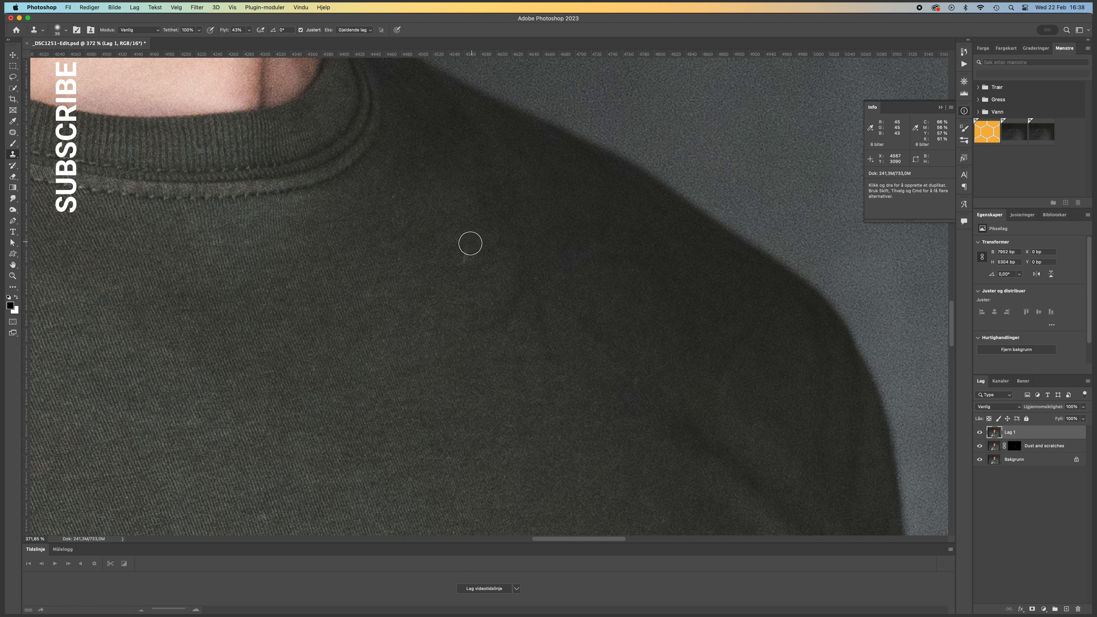
{"action": "mouse_move", "coordinate": [469, 241]}
{"action": "left_mouse_down"}
{"action": "mouse_move", "coordinate": [464, 267]}
{"action": "mouse_move", "coordinate": [474, 241]}
{"action": "left_mouse_up"}
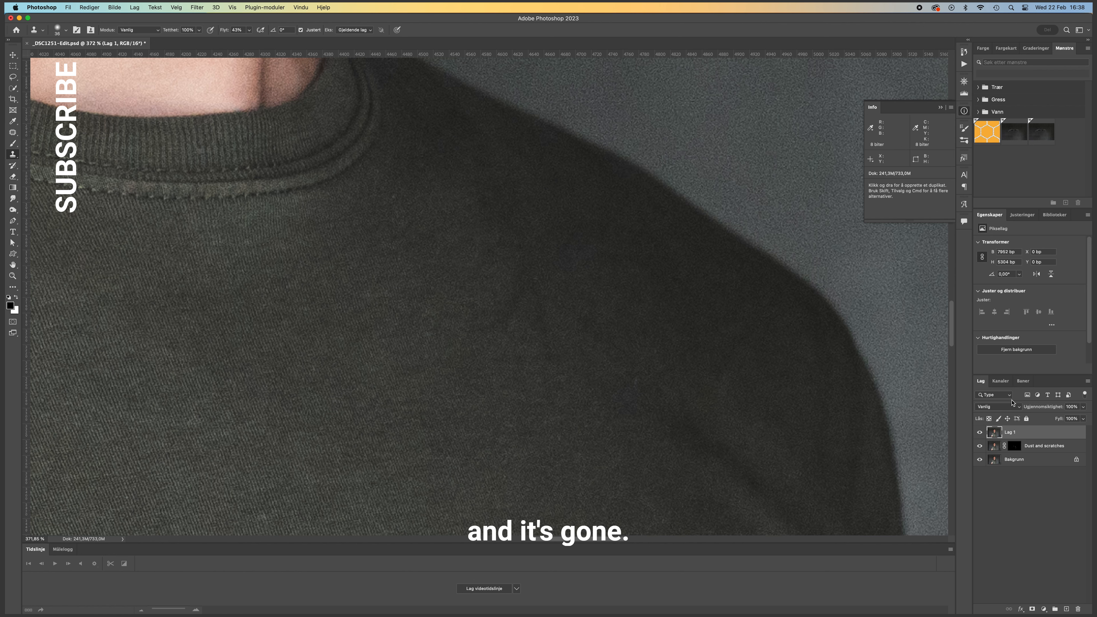
- Compare the lint area below the collar with Lag 1 hidden and shown
{"action": "left_click", "coordinate": [979, 433]}
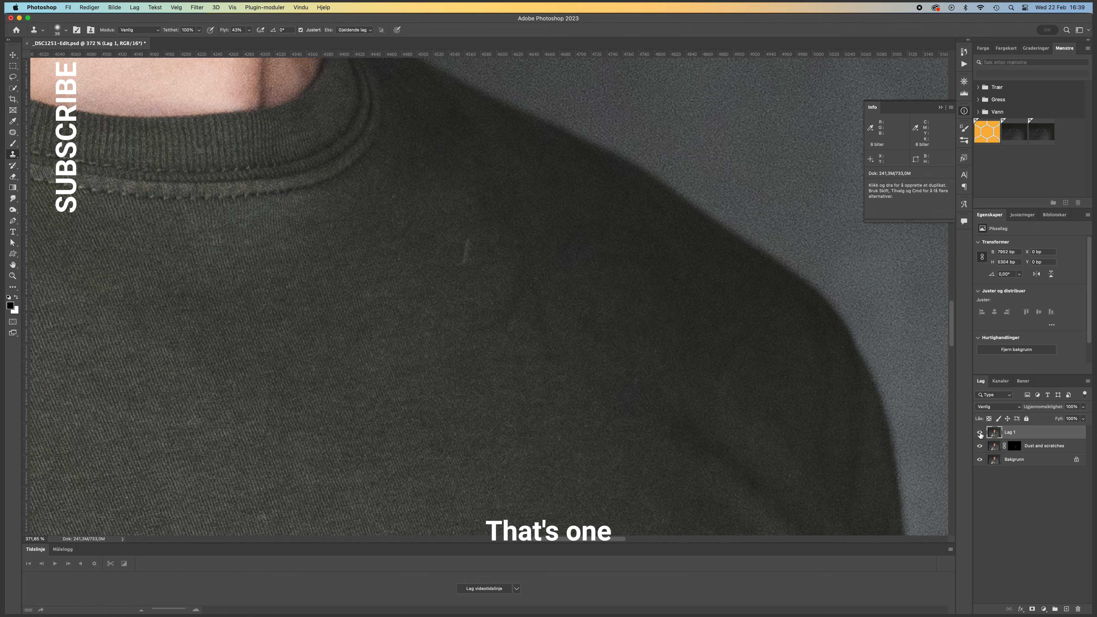
{"action": "left_click", "coordinate": [980, 432]}
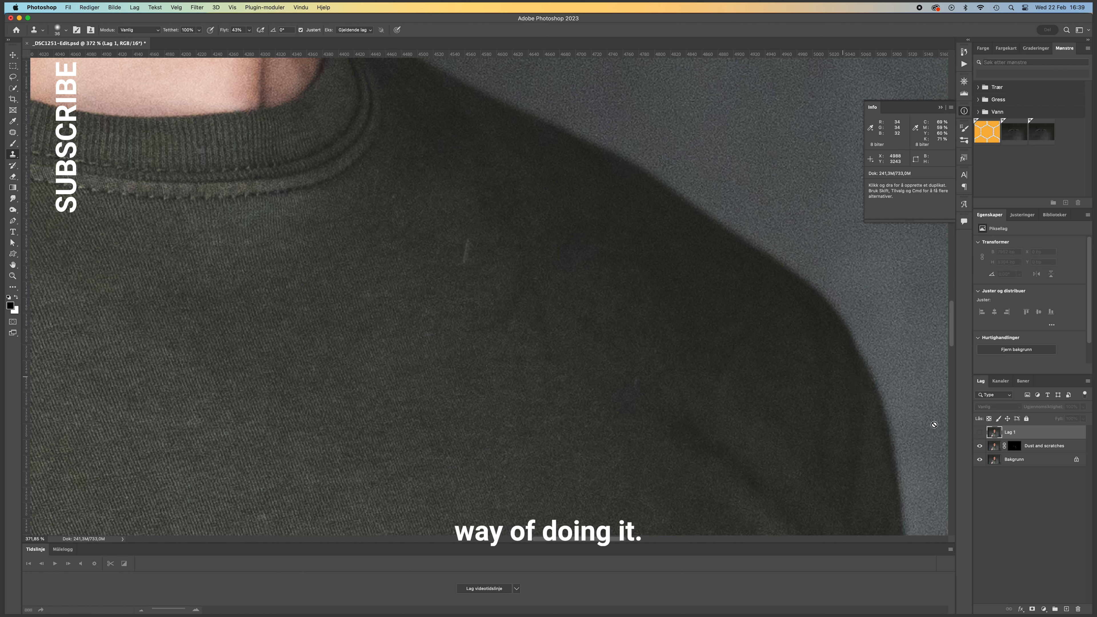
{"action": "left_click", "coordinate": [980, 432]}
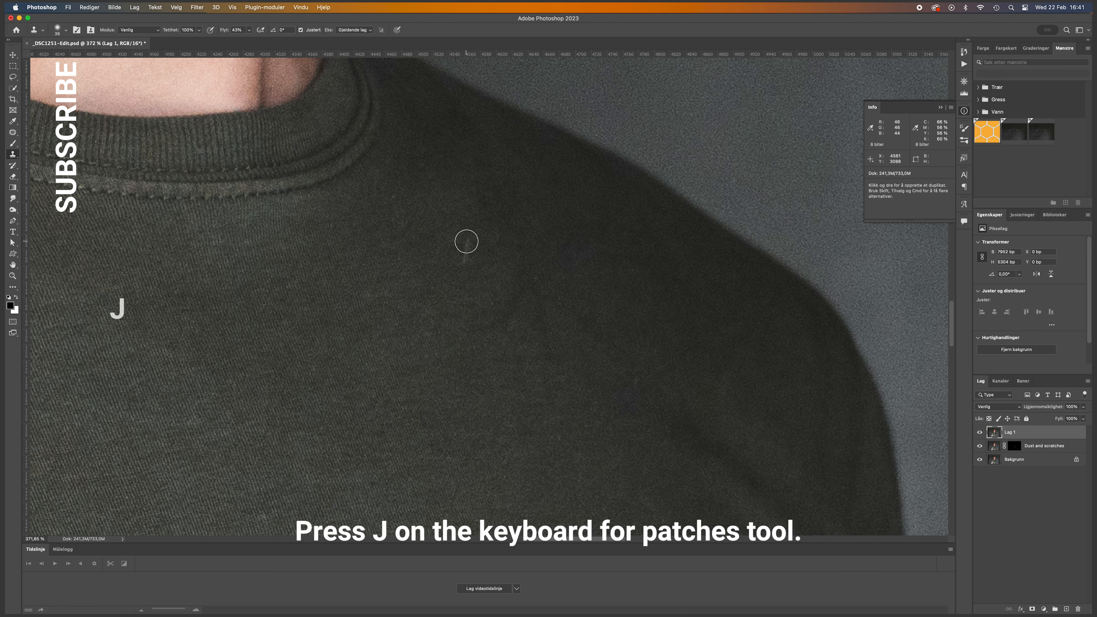
- Patch the lint streak below the collar on Lag 1 with nearby clean fabric using the Patch tool, and deselect the area
{"action": "key", "text": "j"}
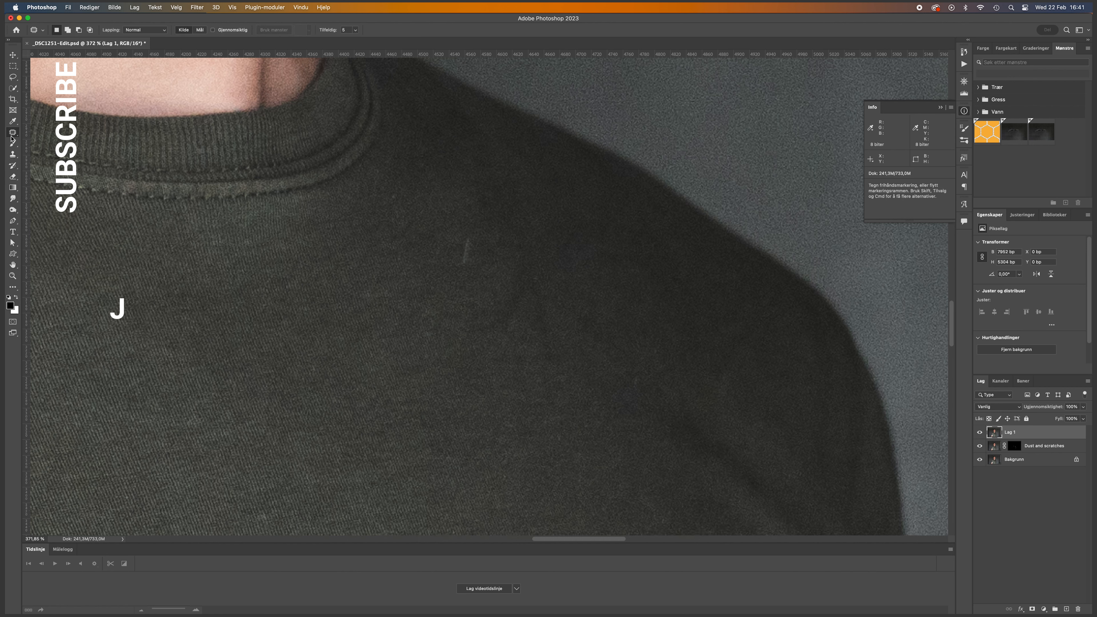
{"action": "key", "text": "s"}
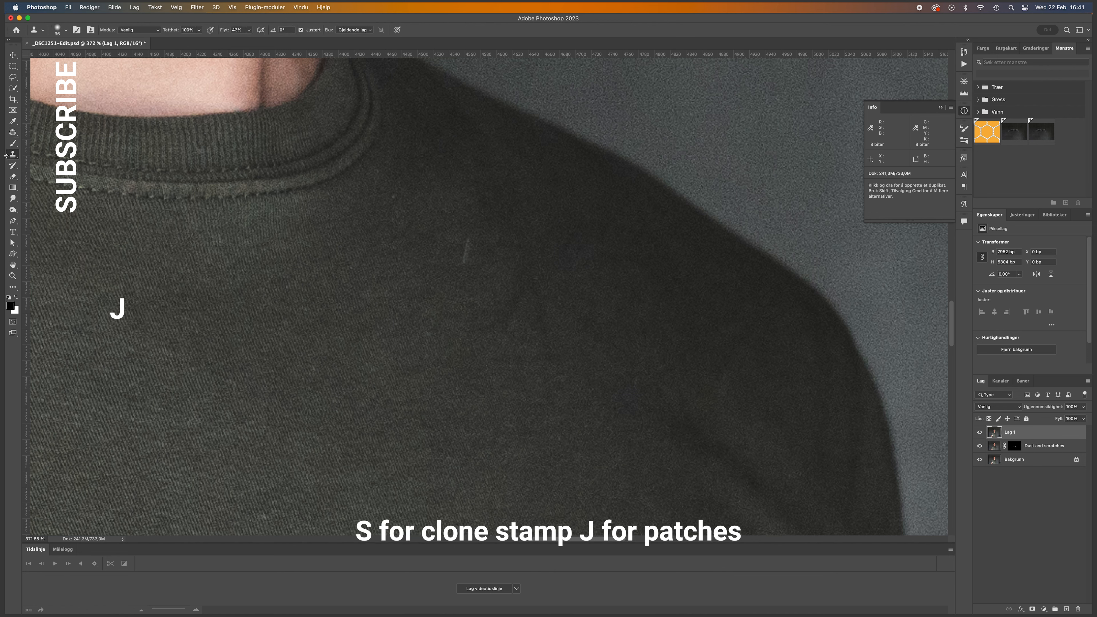
{"action": "key", "text": "j"}
{"action": "mouse_move", "coordinate": [471, 234]}
{"action": "left_mouse_down"}
{"action": "mouse_move", "coordinate": [458, 251]}
{"action": "mouse_move", "coordinate": [468, 269]}
{"action": "mouse_move", "coordinate": [471, 233]}
{"action": "mouse_move", "coordinate": [470, 254]}
{"action": "mouse_move", "coordinate": [444, 249]}
{"action": "left_mouse_up"}
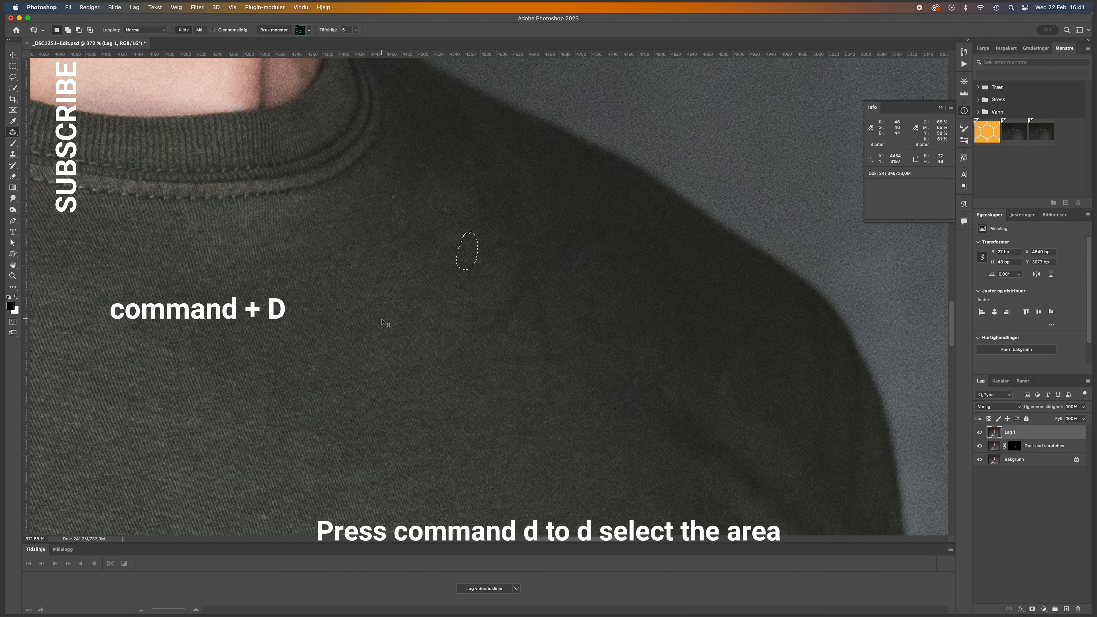
{"action": "key", "text": "super+d"}
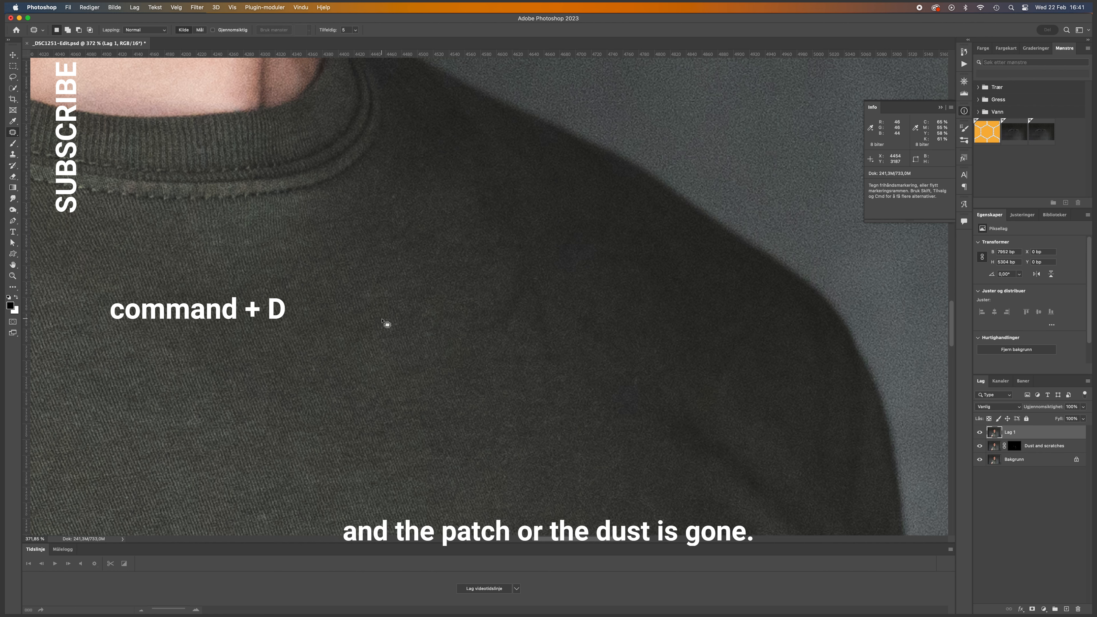